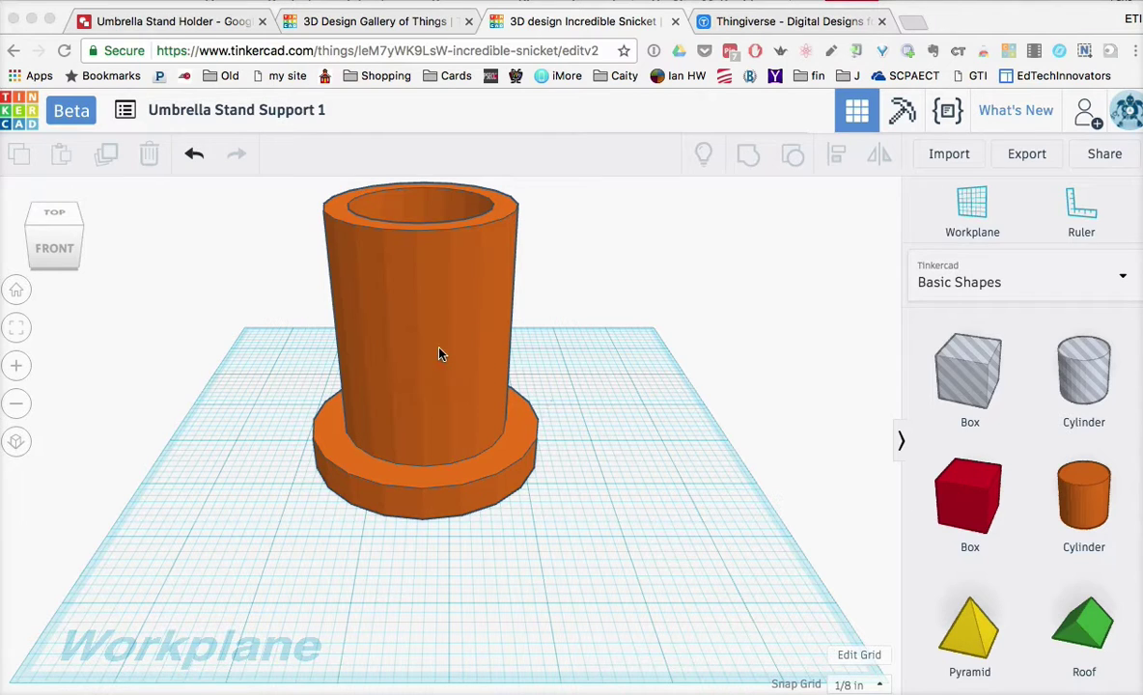
# Switch to Thingiverse, search for "large bolt" and look through the results for a suitable threaded bolt model.
pyautogui.moveTo(439, 356); pyautogui.dragTo(444, 660)
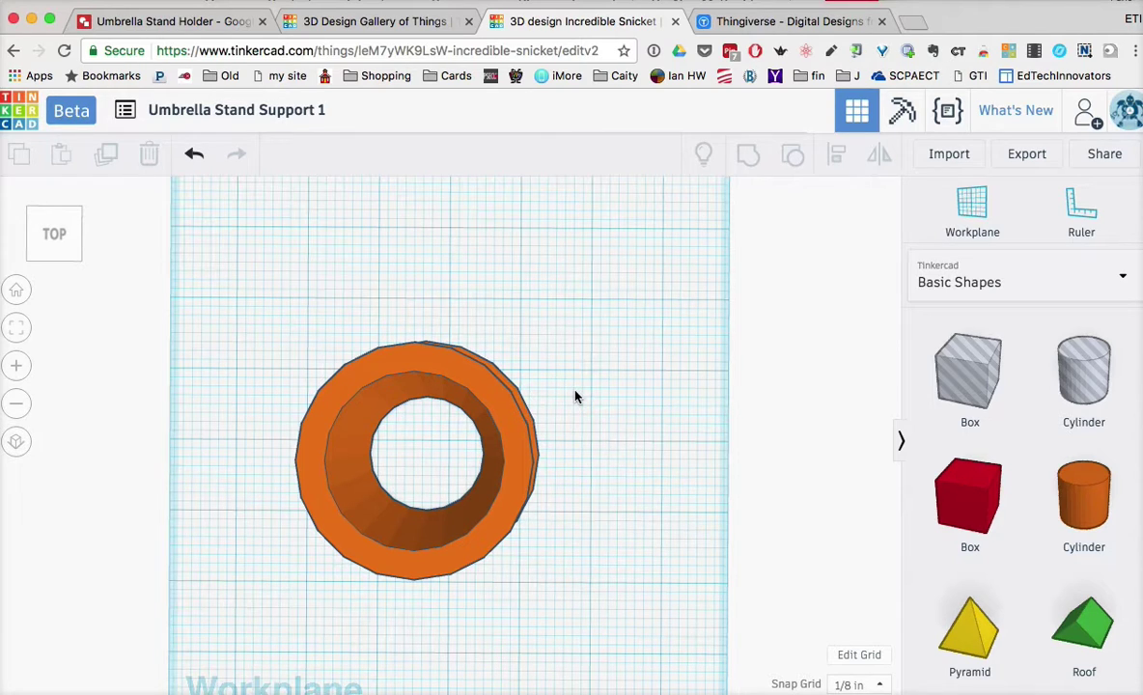
pyautogui.click(787, 23)
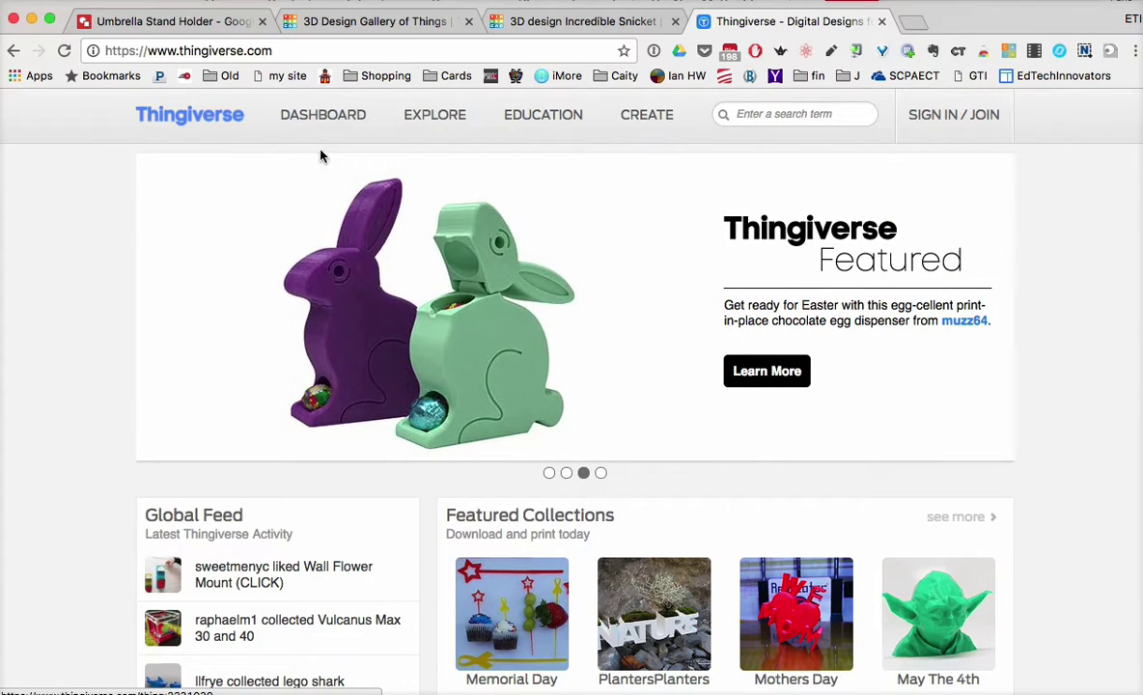
pyautogui.click(768, 115)
pyautogui.write('large bolt')
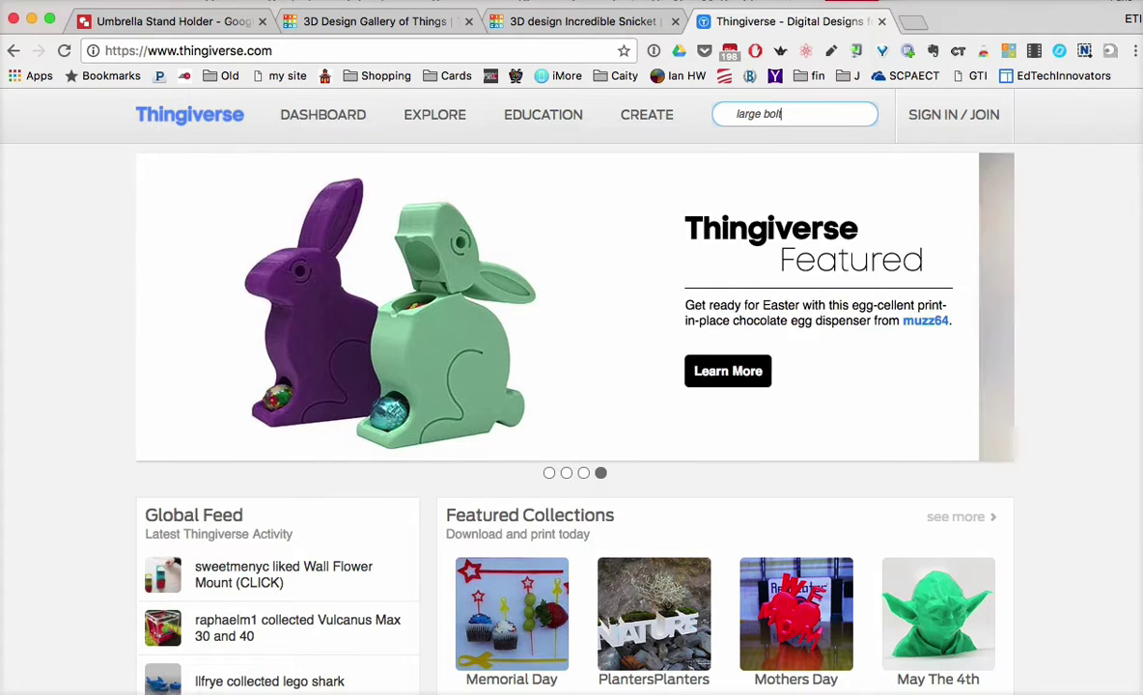
pyautogui.press('Return')
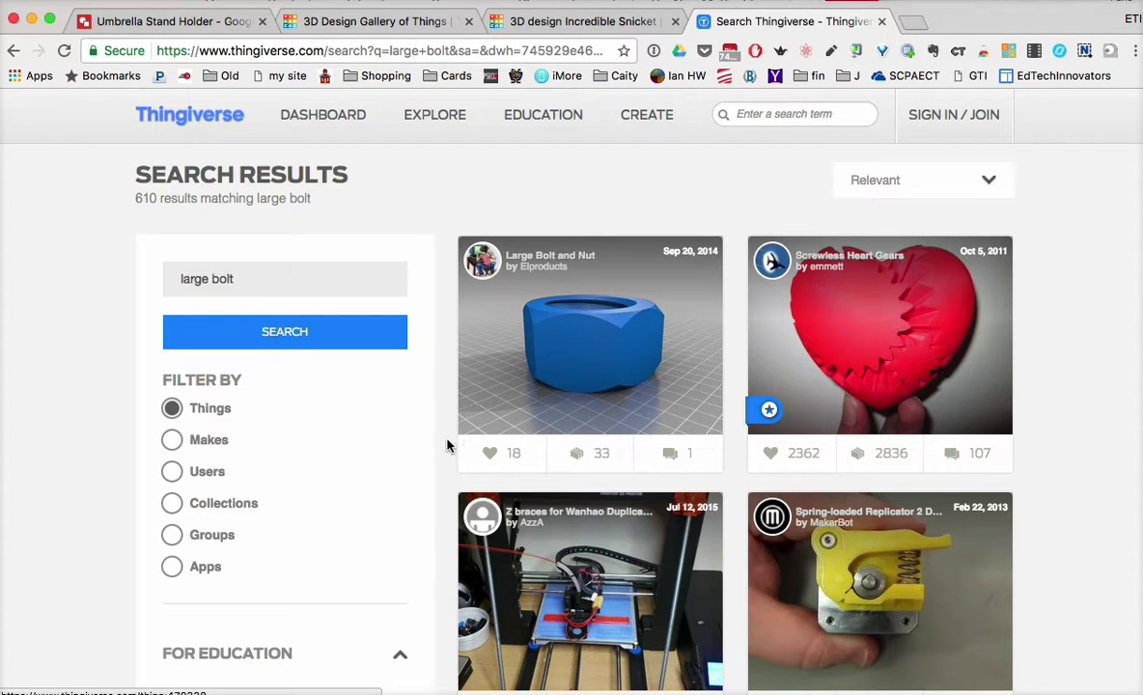
pyautogui.scroll(-5, 447, 444)
pyautogui.scroll(-10, 447, 446)
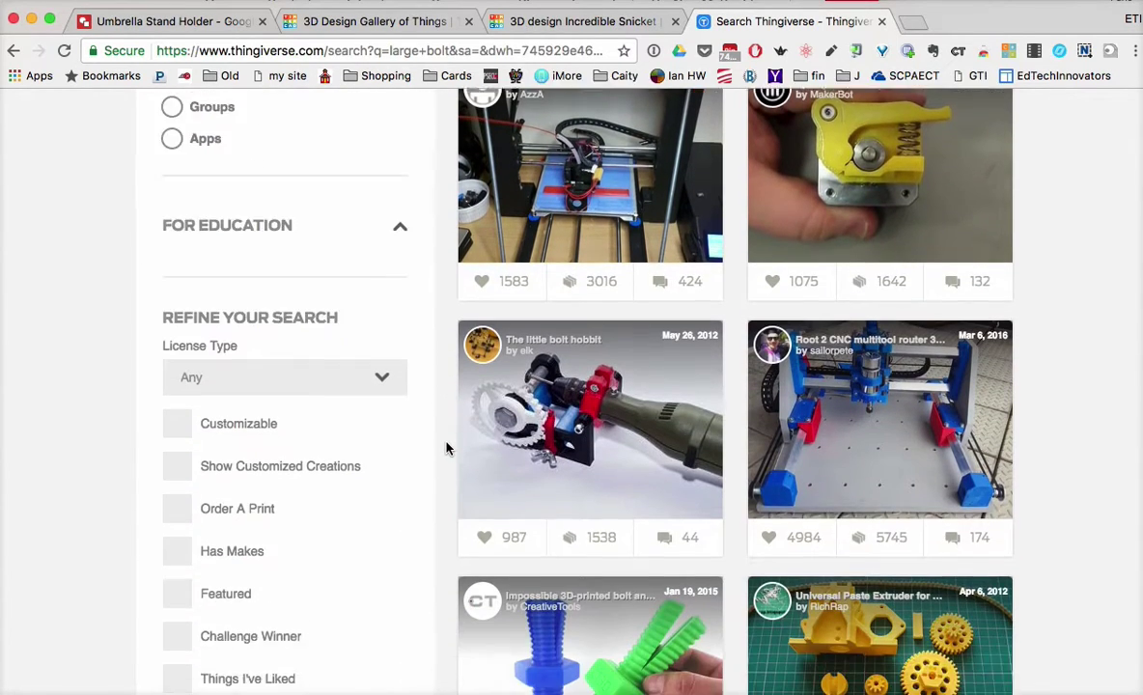
pyautogui.scroll(-5, 446, 447)
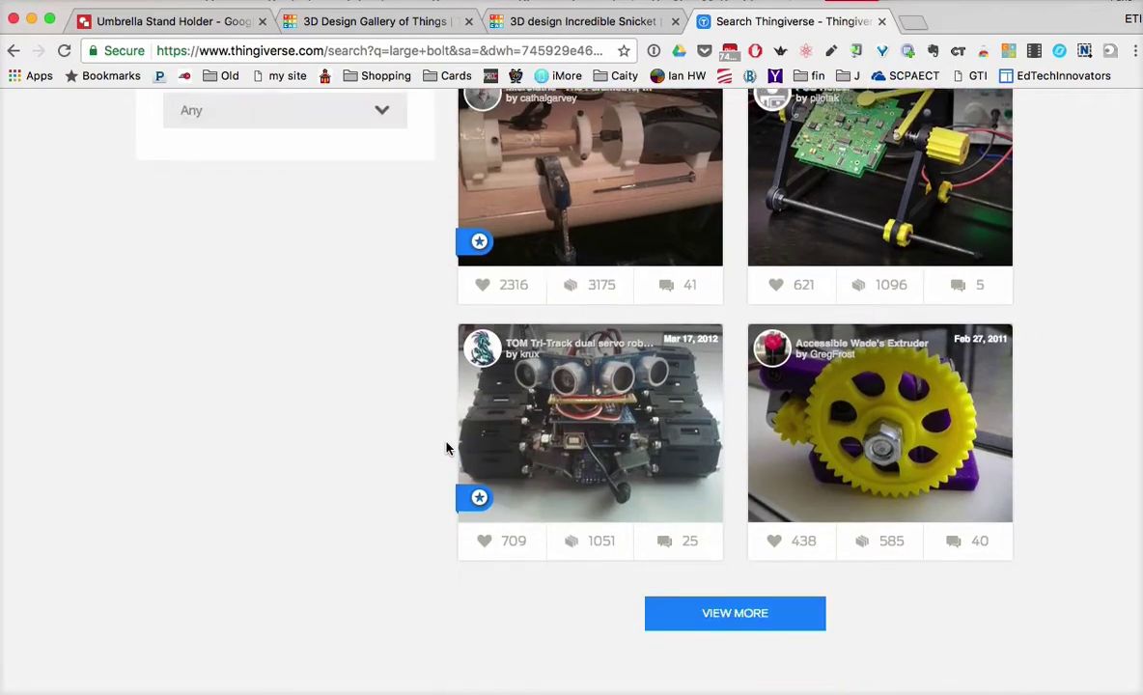
pyautogui.scroll(17, 447, 446)
pyautogui.scroll(3, 447, 447)
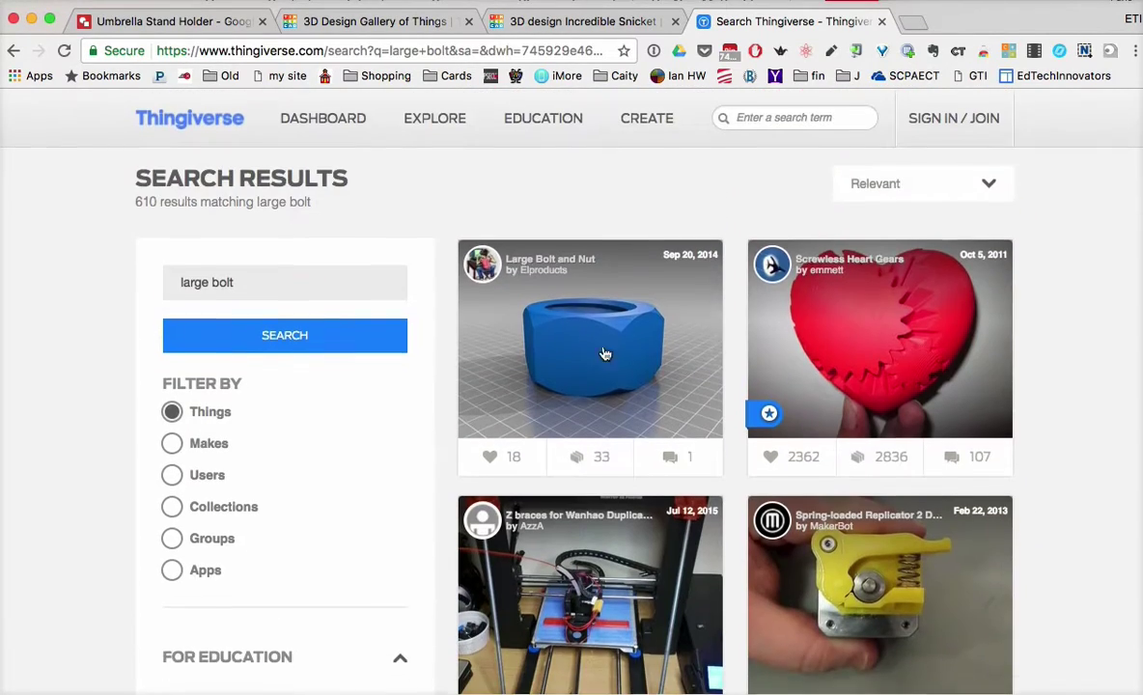
# Search Thingiverse for "large threaded bolt" and open the Large Threaded Bolt and Nut design.
pyautogui.click(785, 114)
pyautogui.write('large threaded bolt')
pyautogui.press('Return')
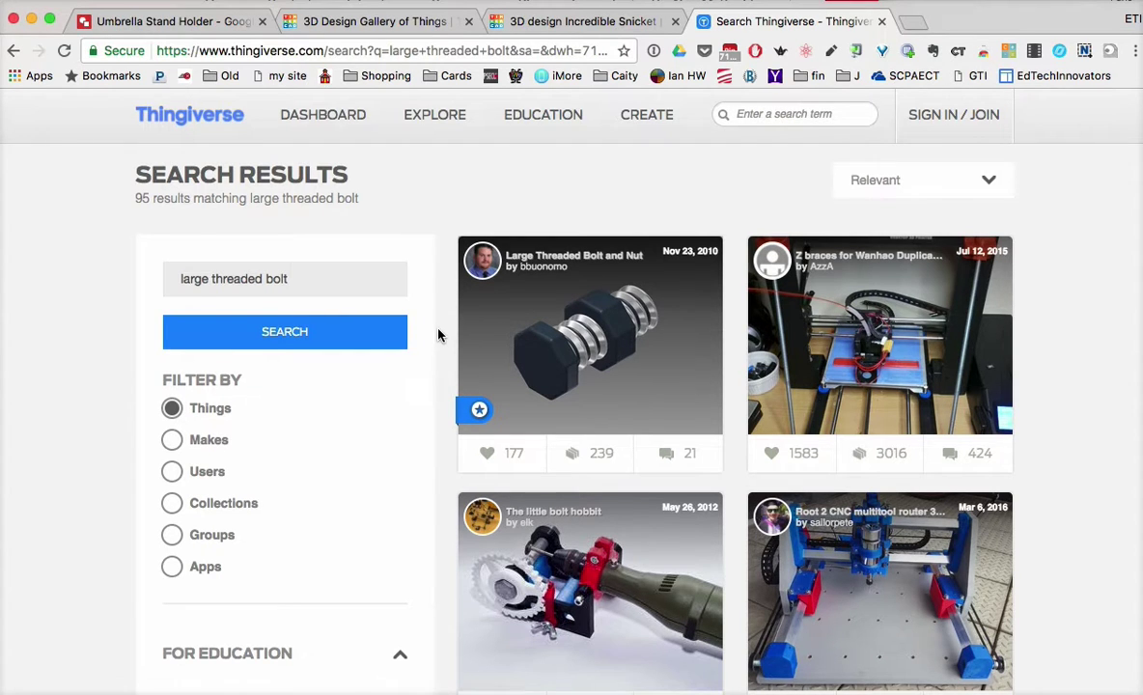
pyautogui.scroll(-5, 439, 333)
pyautogui.scroll(-12, 439, 335)
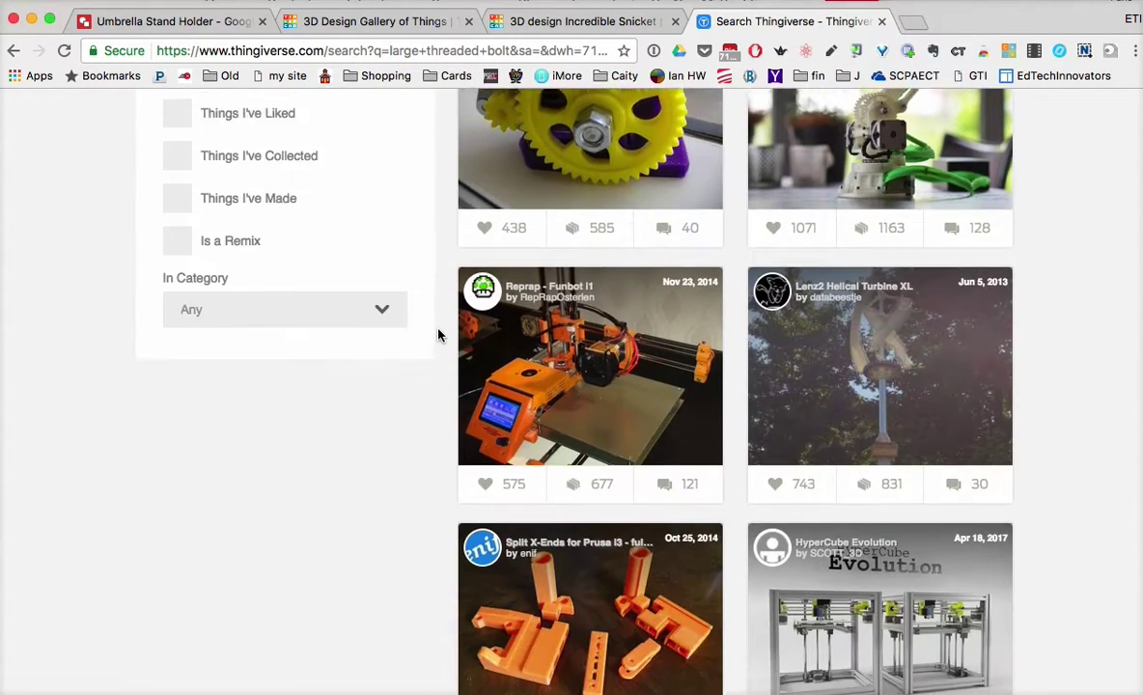
pyautogui.scroll(-9, 438, 334)
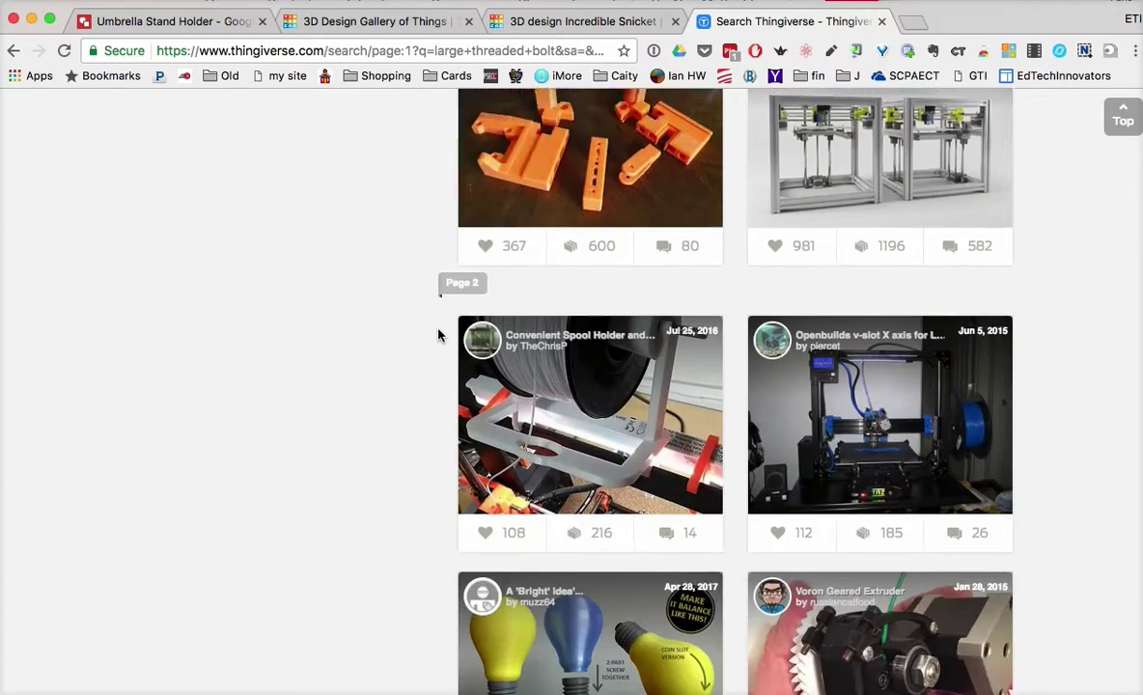
pyautogui.scroll(-8, 438, 334)
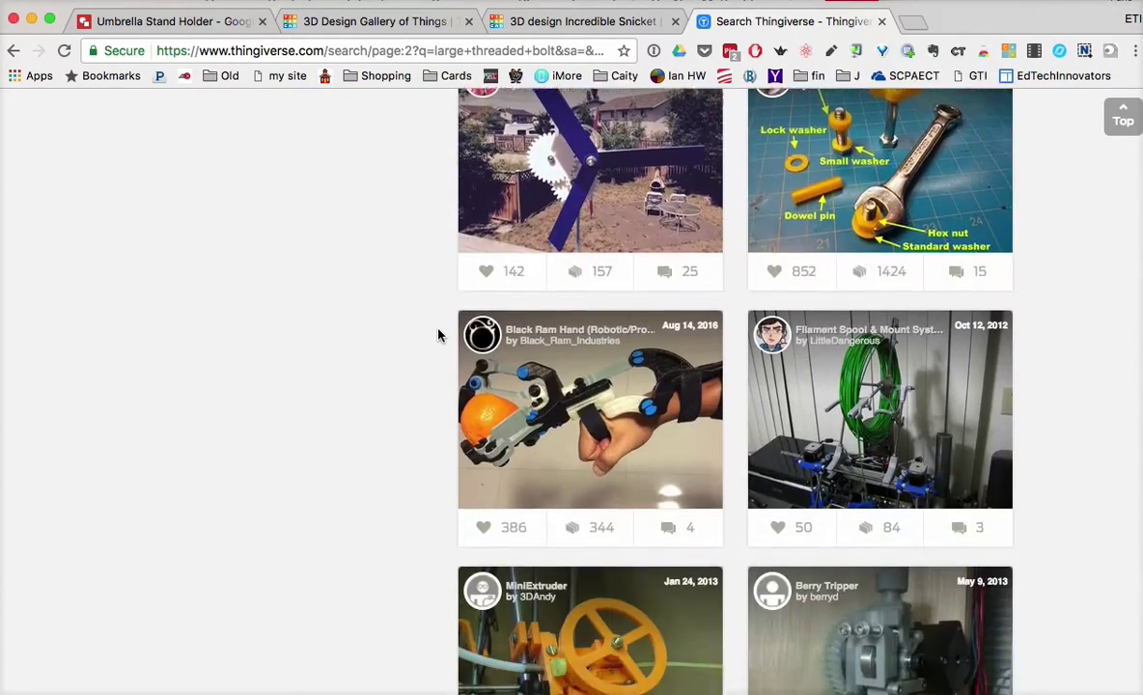
pyautogui.scroll(20, 439, 335)
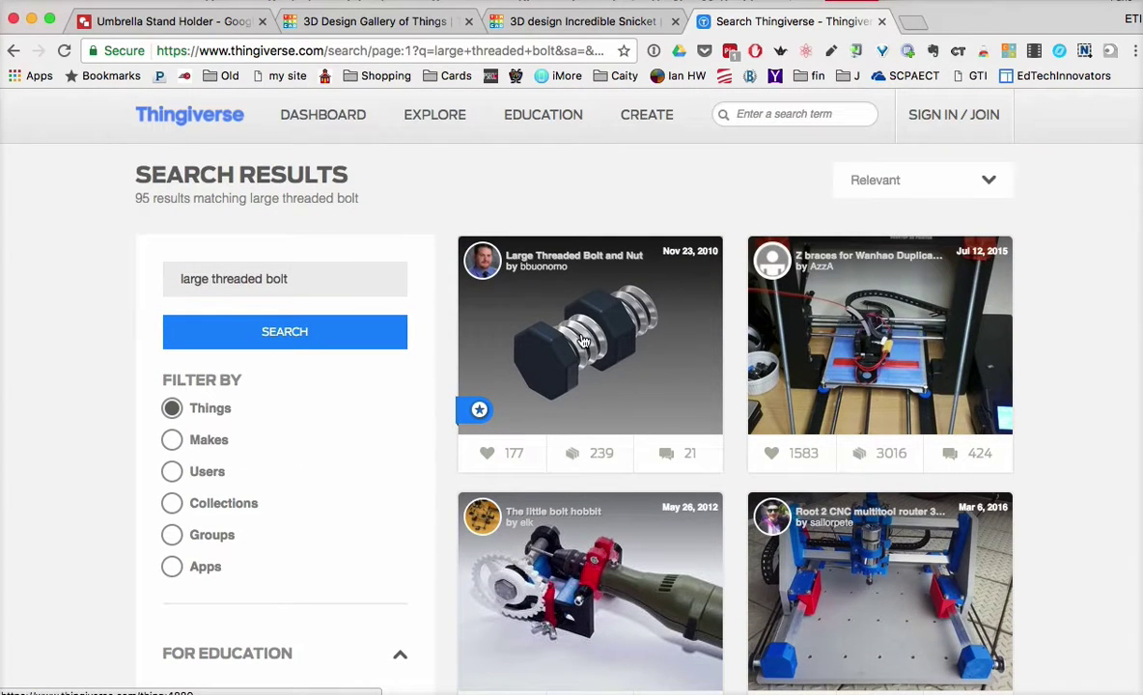
pyautogui.click(583, 341)
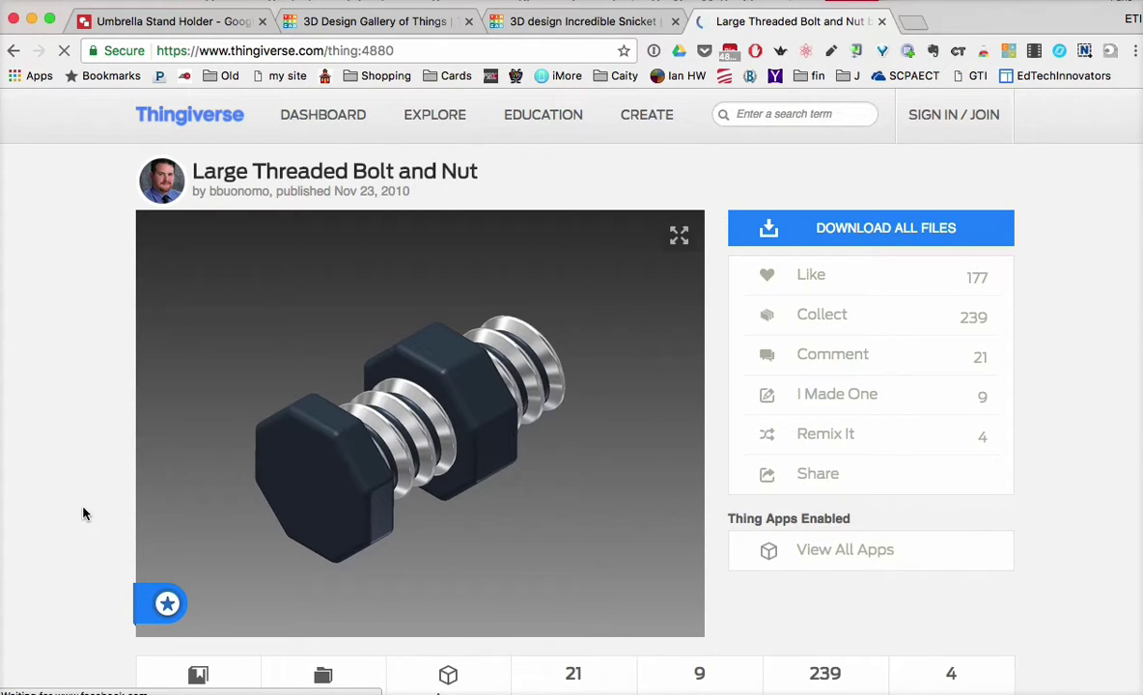
# Download Large_Bolt.stl and Large_Nut.stl from the design's file list.
pyautogui.scroll(-2, 83, 513)
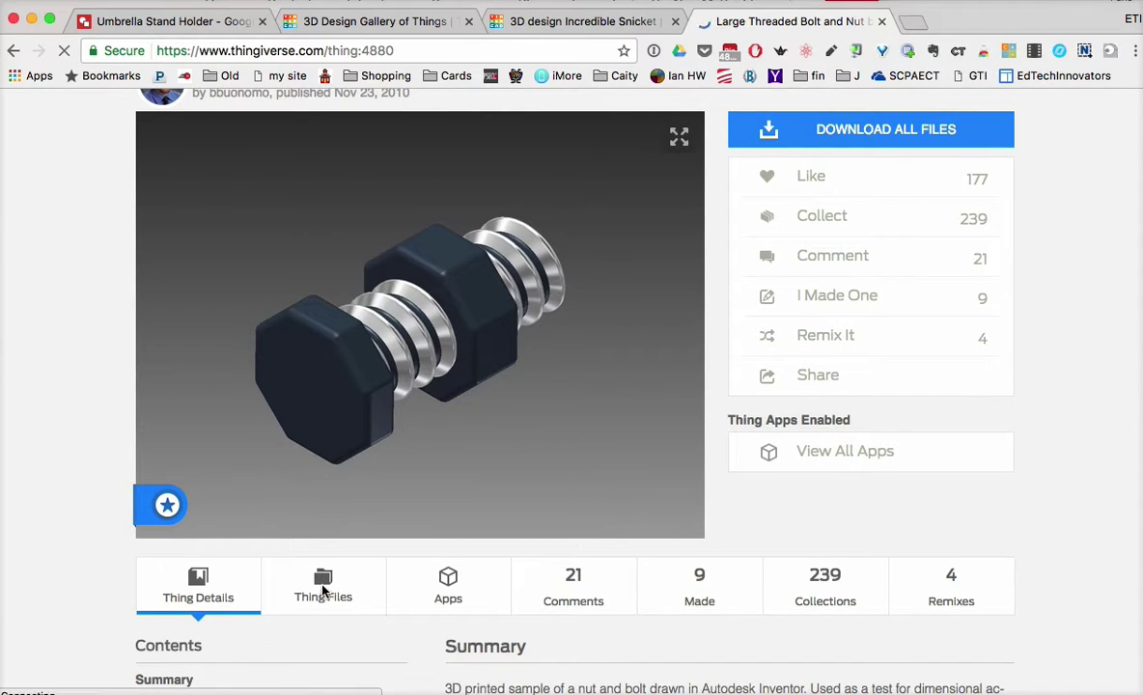
pyautogui.scroll(-2, 323, 589)
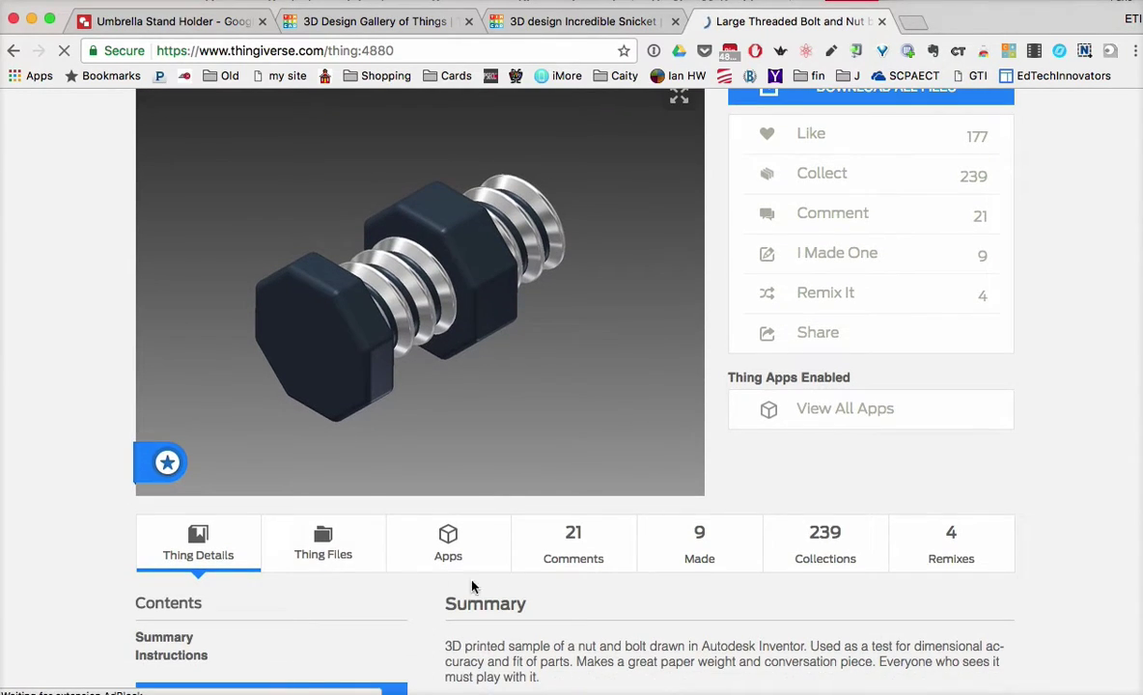
pyautogui.scroll(-2, 331, 546)
pyautogui.click(329, 546)
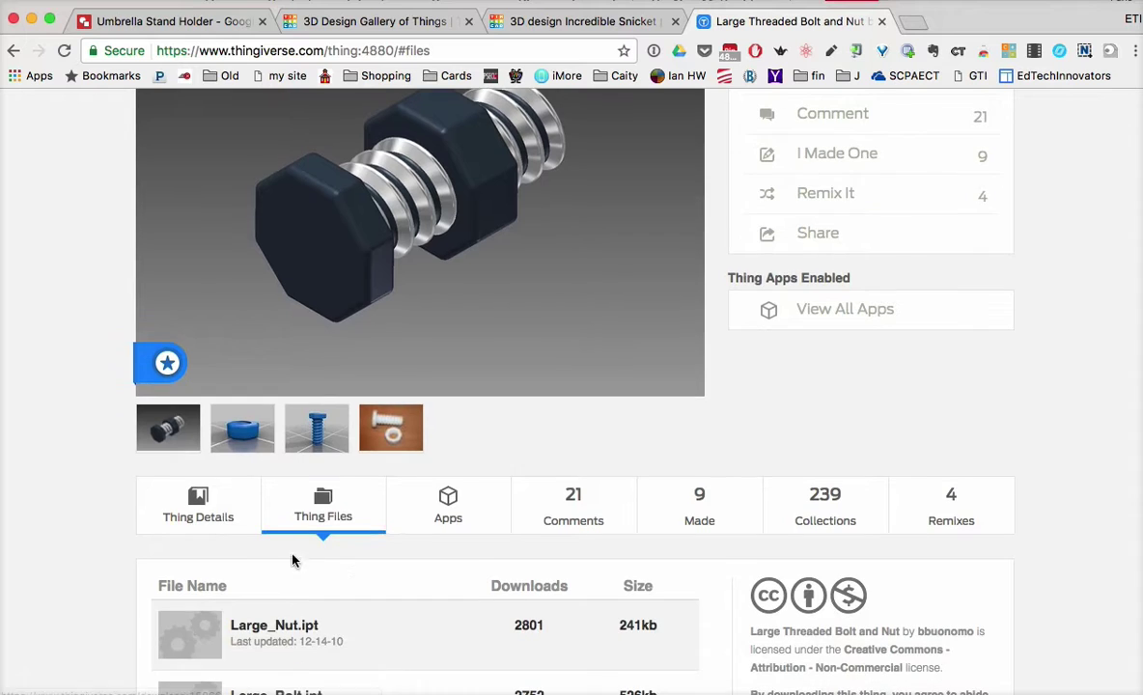
pyautogui.scroll(-5, 64, 564)
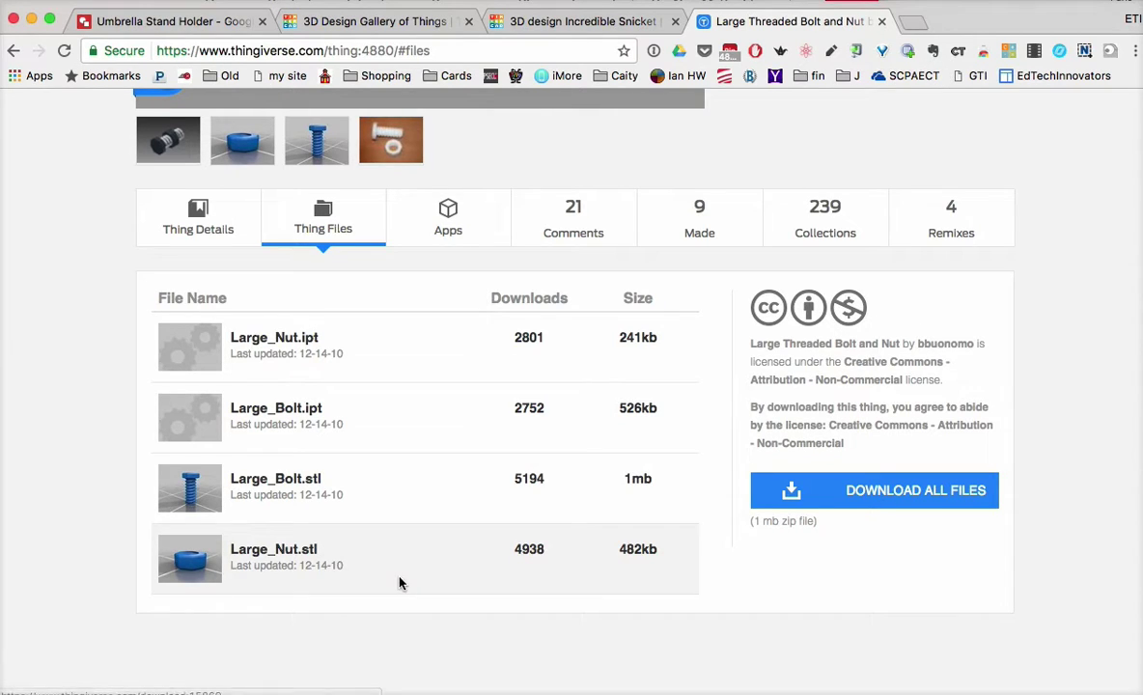
pyautogui.click(286, 485)
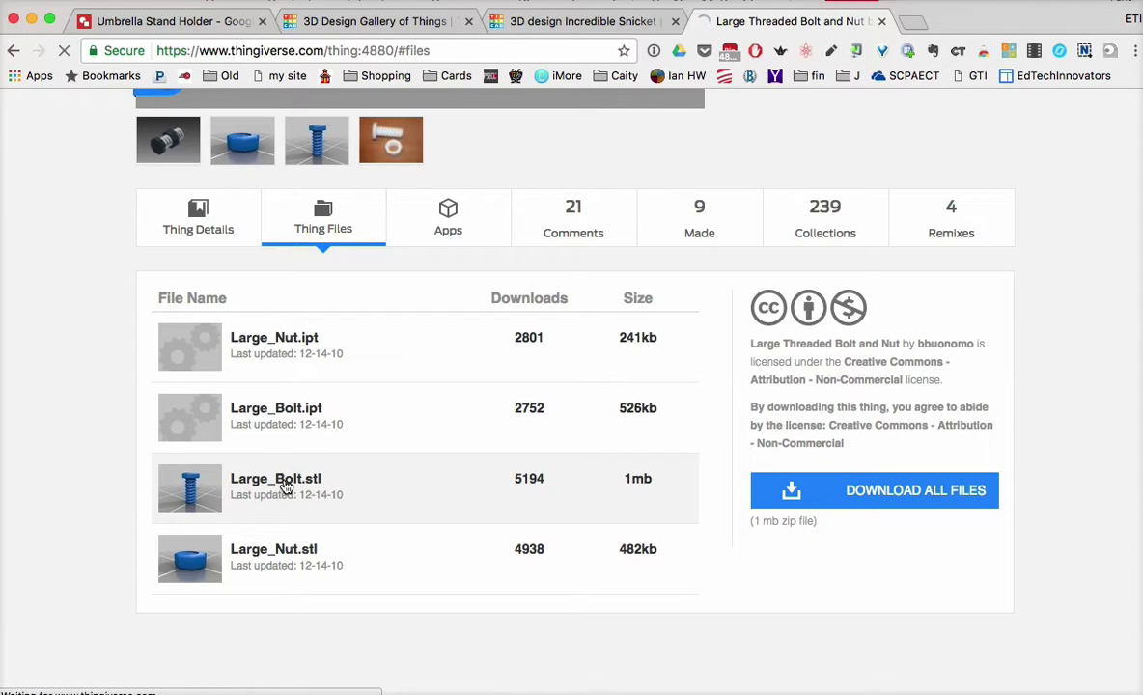
pyautogui.click(267, 558)
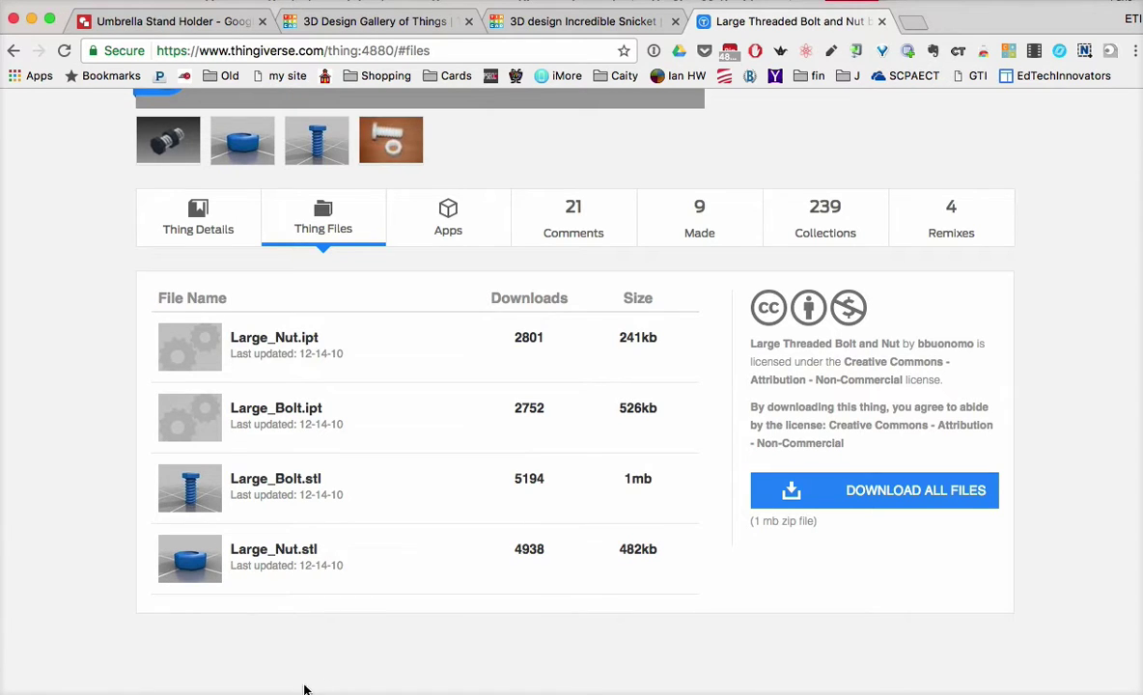
# Switch to the Tinkercad design and load Large_Nut (1).stl from the Desktop for import.
pyautogui.click(564, 23)
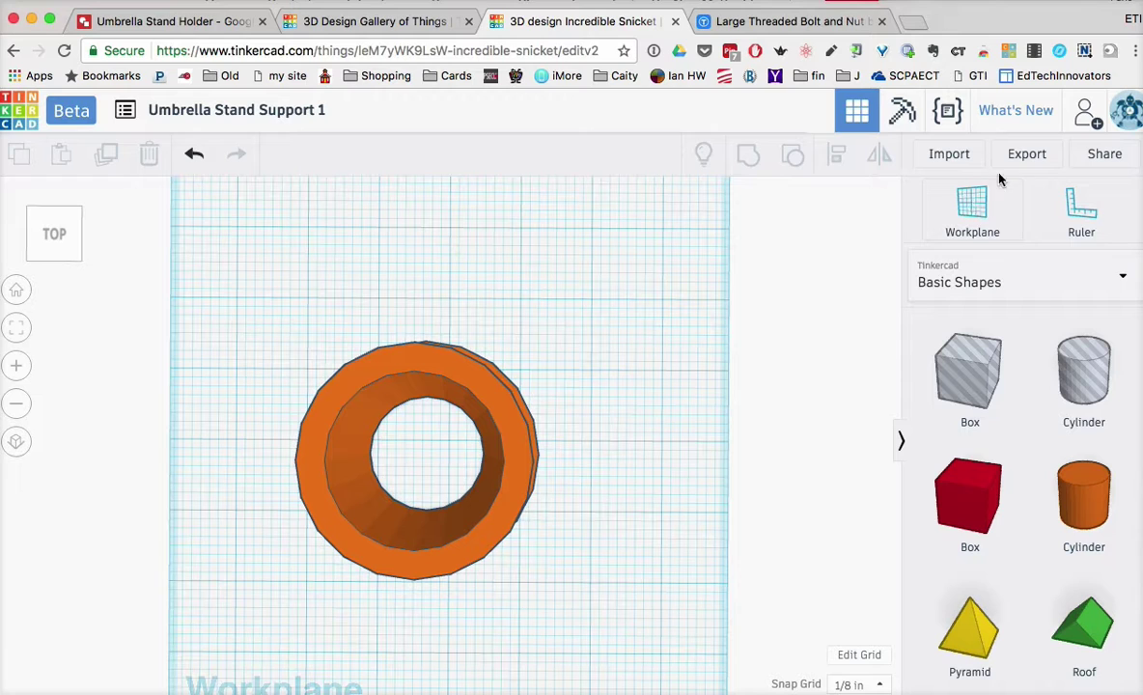
pyautogui.click(958, 159)
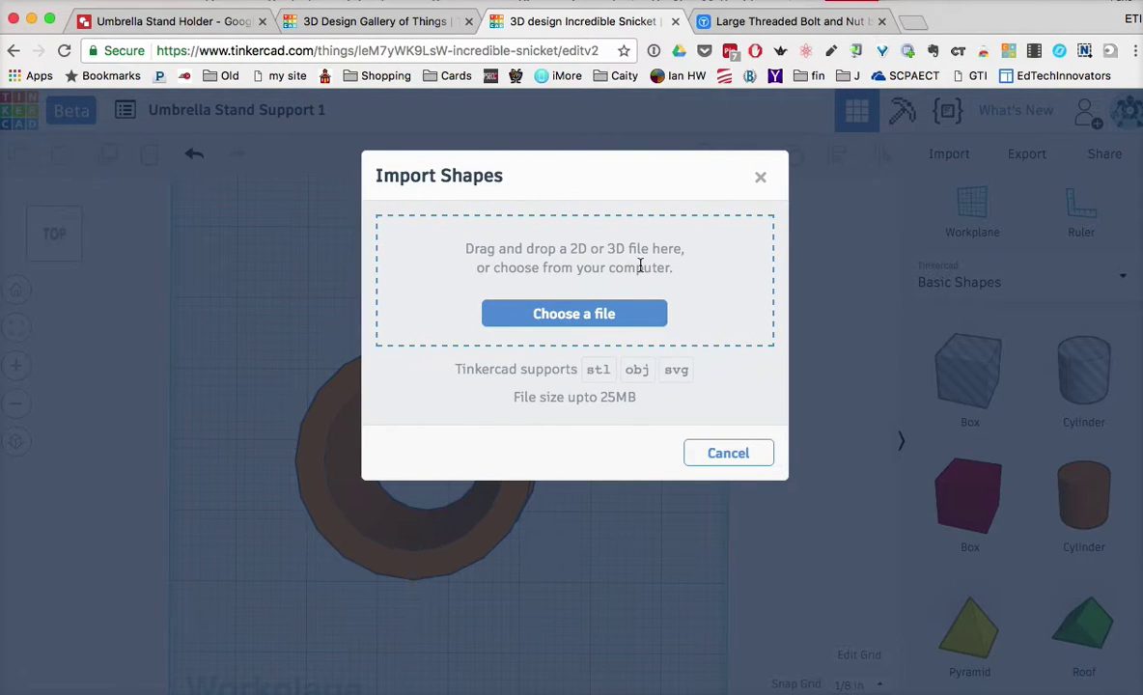
pyautogui.press('super+Tab')
pyautogui.press('super+Tab')
pyautogui.press('super+Tab')
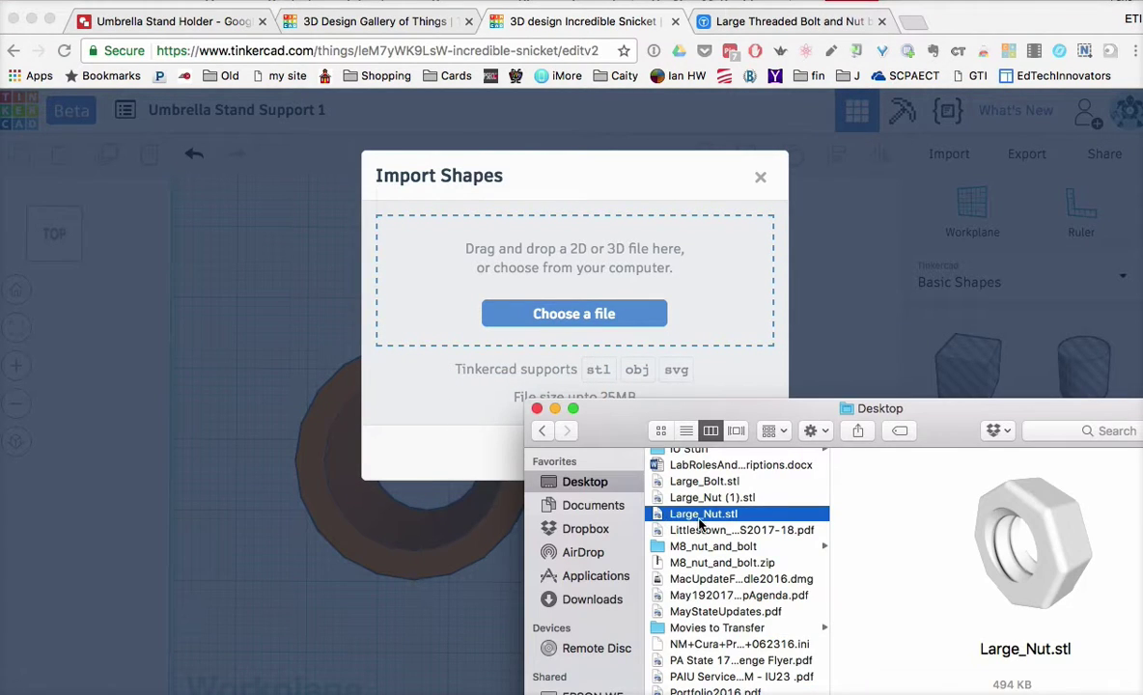
pyautogui.moveTo(705, 500); pyautogui.dragTo(578, 311)
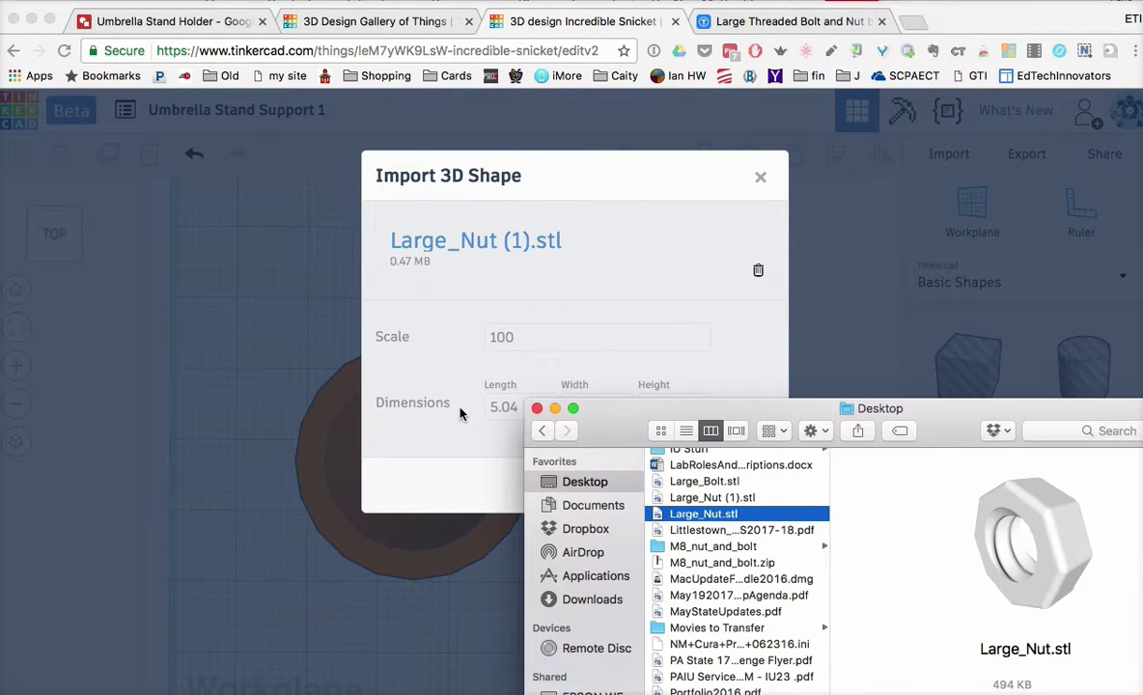
# Import the nut at scale 100 and move it out of the tube, about 2.03 in sideways and 0.53 in forward.
pyautogui.rightClick(448, 452)
pyautogui.click(409, 464)
pyautogui.click(408, 462)
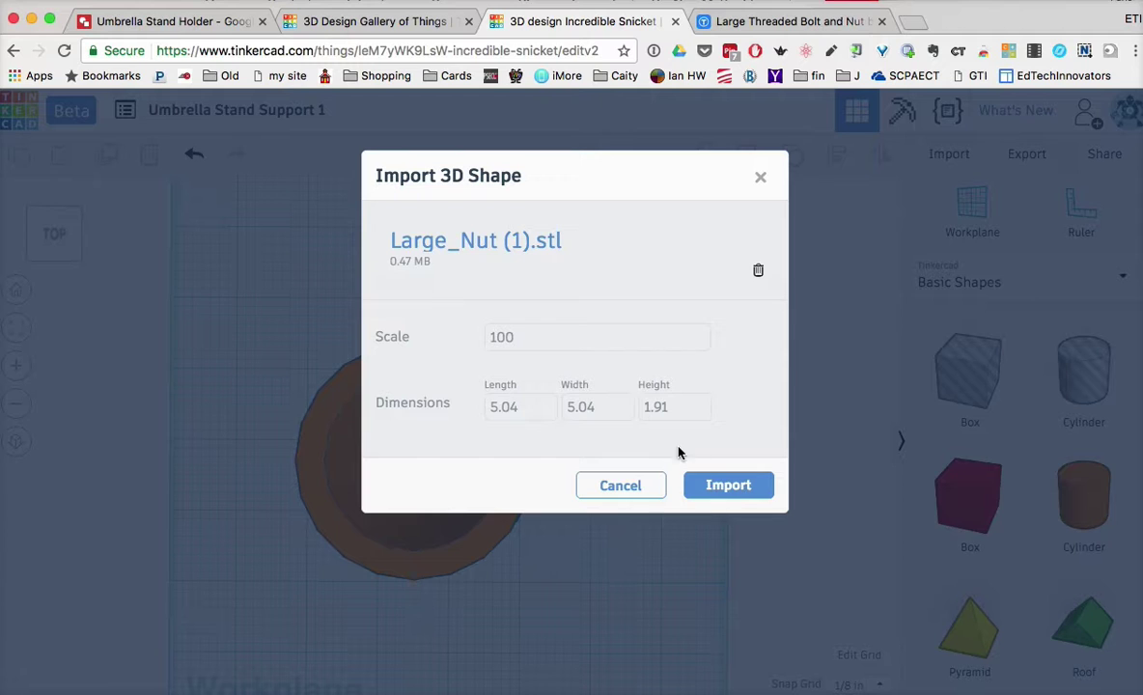
pyautogui.rightClick(734, 487)
pyautogui.click(710, 487)
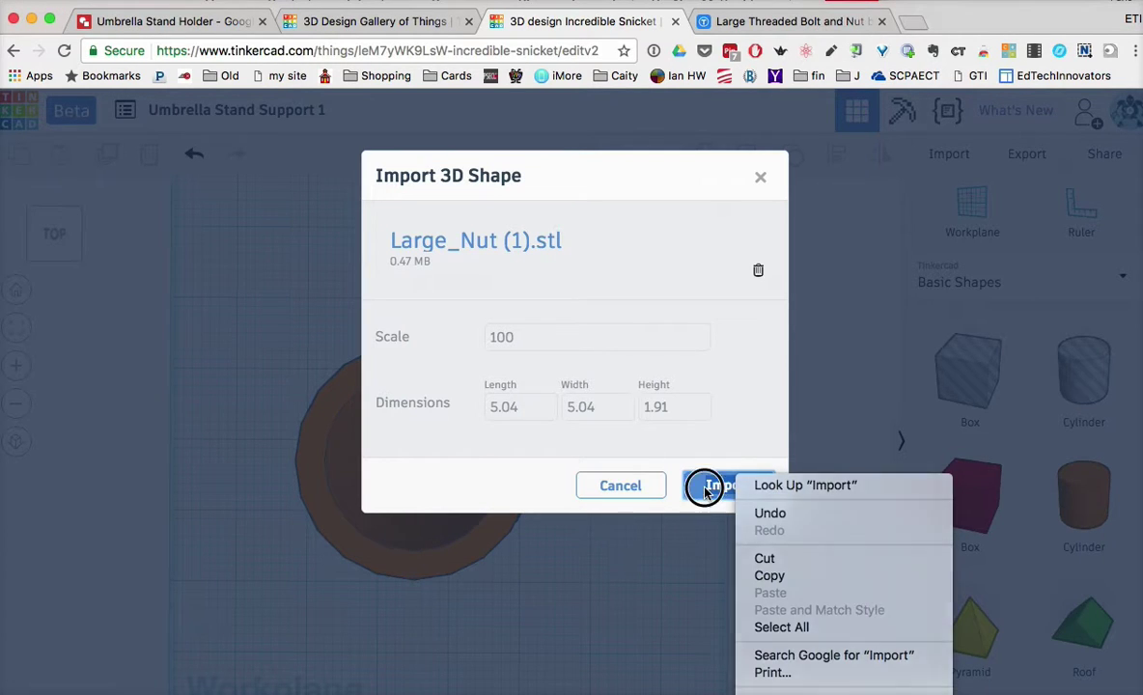
pyautogui.click(707, 490)
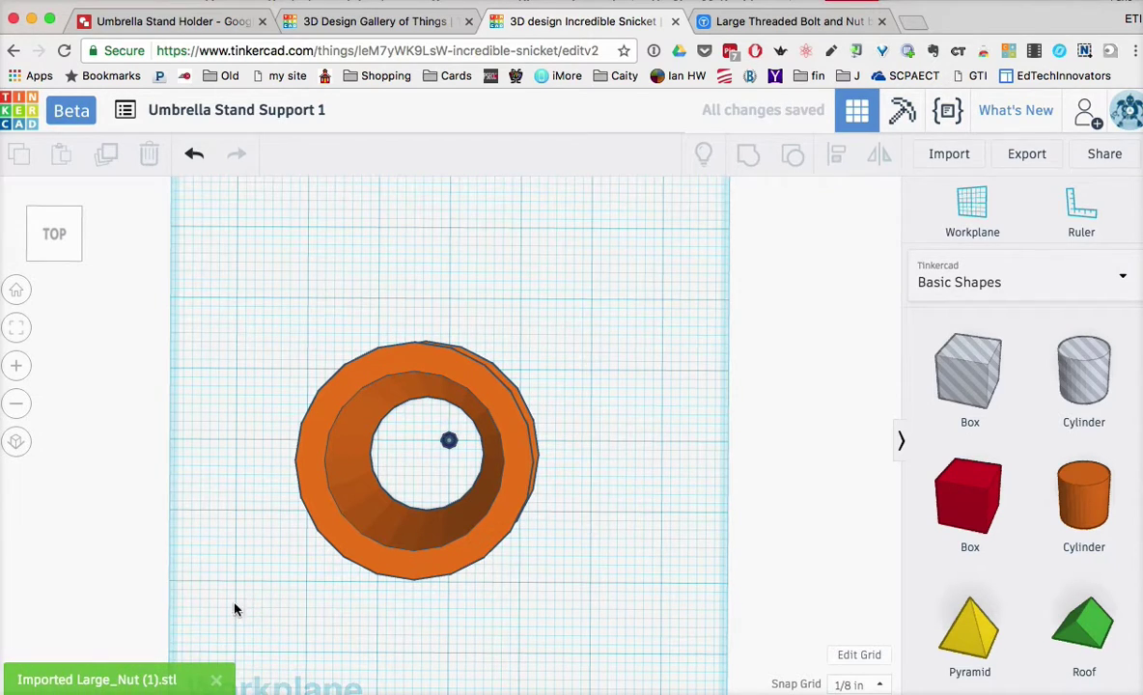
pyautogui.moveTo(449, 441); pyautogui.dragTo(600, 487)
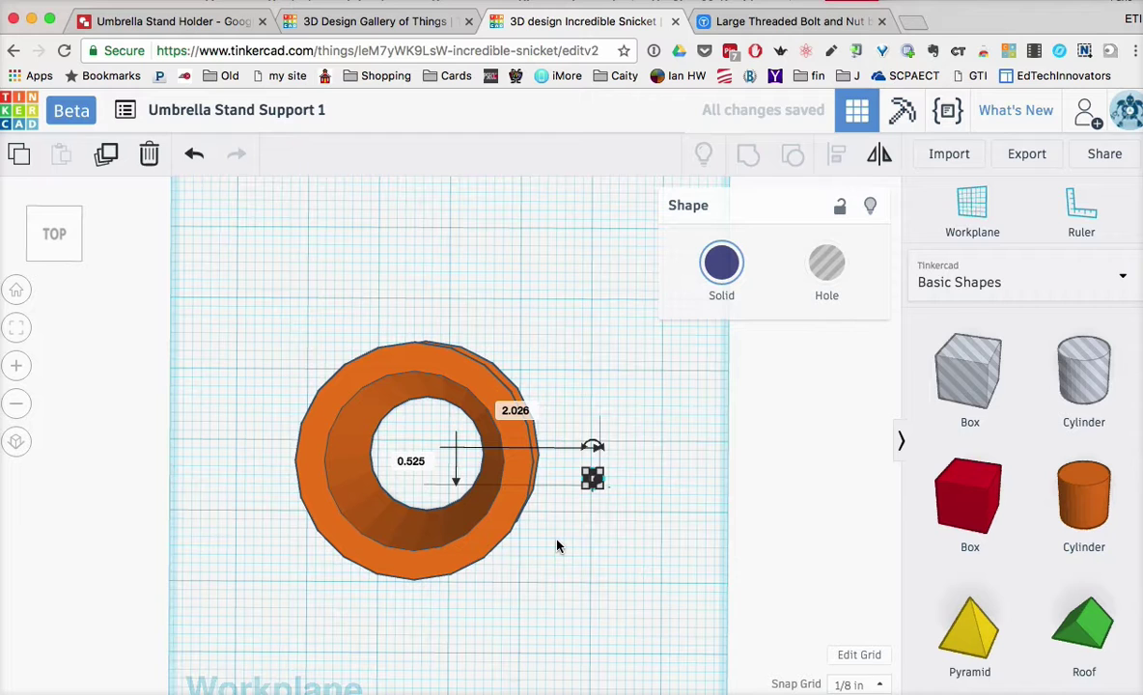
# Import Large_Bolt.stl from the Desktop at scale 100 and move the bolt out of the tube to beside the nut.
pyautogui.click(947, 158)
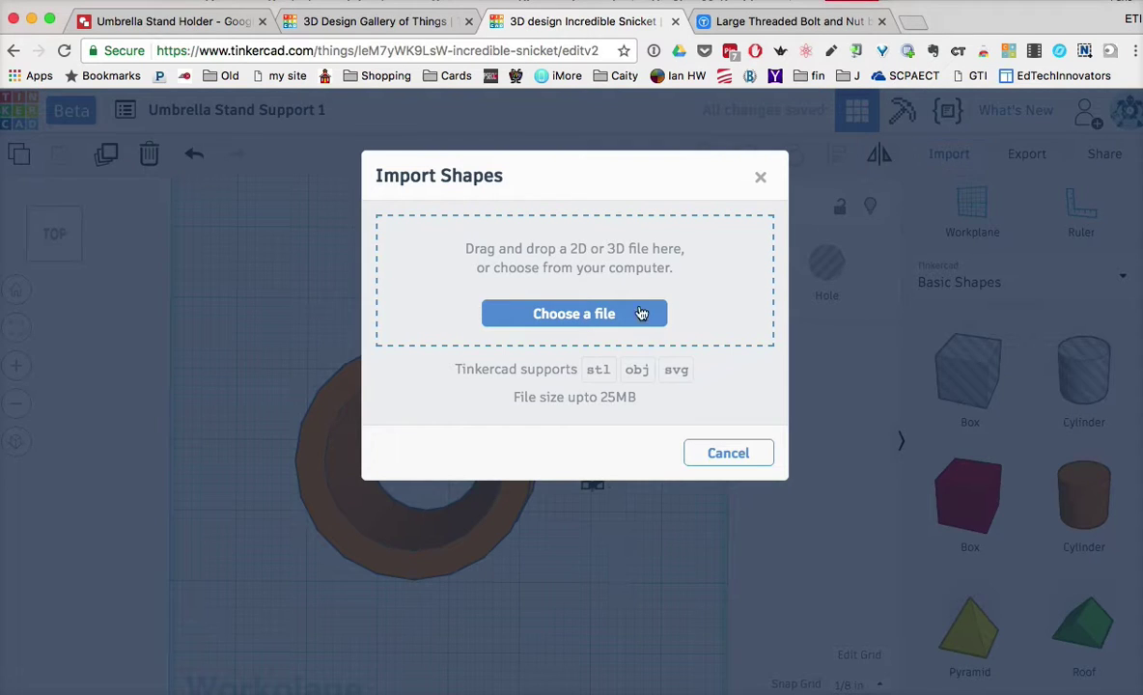
pyautogui.press('super+Tab')
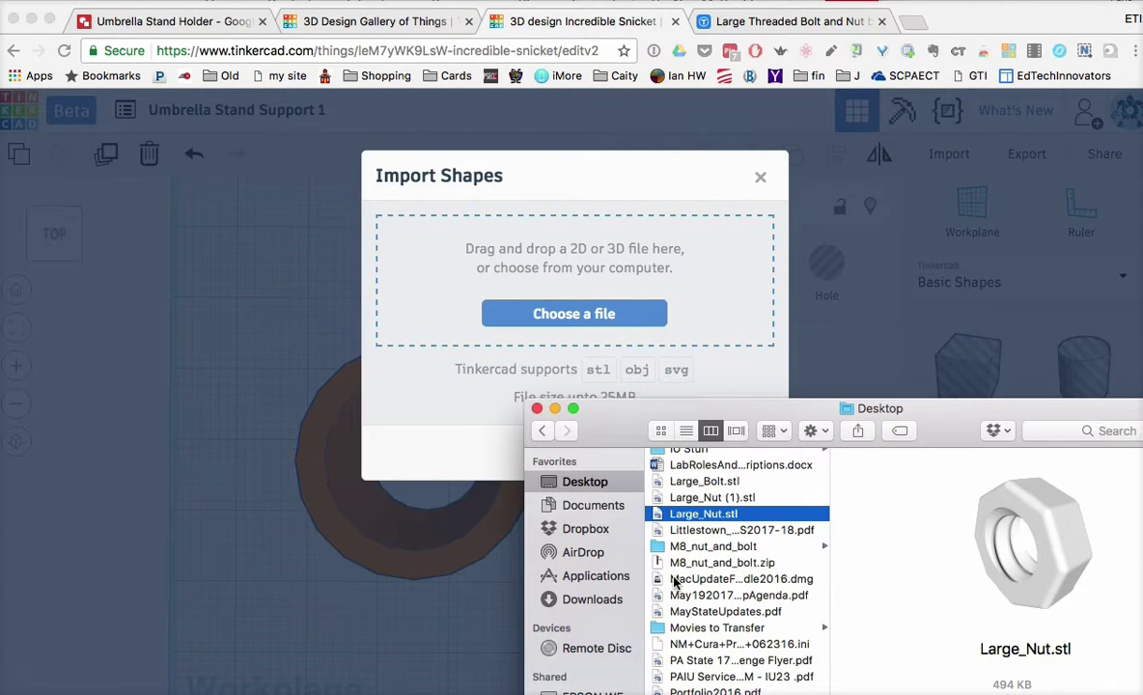
pyautogui.scroll(5, 684, 602)
pyautogui.scroll(4, 684, 602)
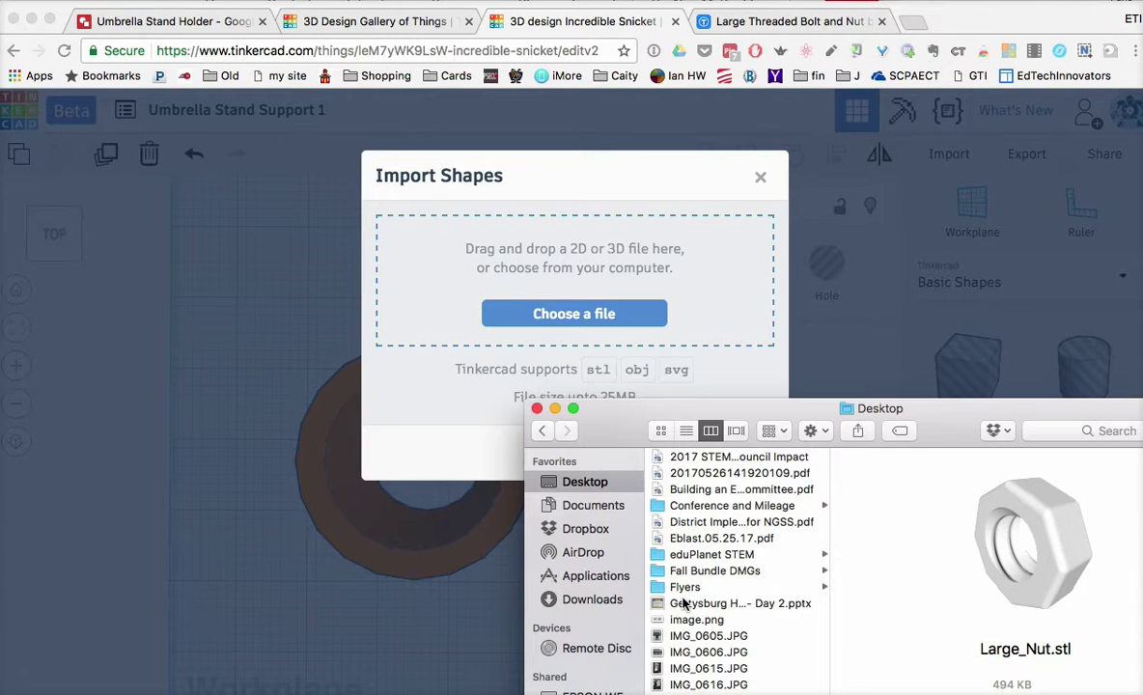
pyautogui.scroll(-8, 683, 603)
pyautogui.moveTo(708, 505); pyautogui.dragTo(548, 252)
pyautogui.rightClick(413, 501)
pyautogui.click(429, 484)
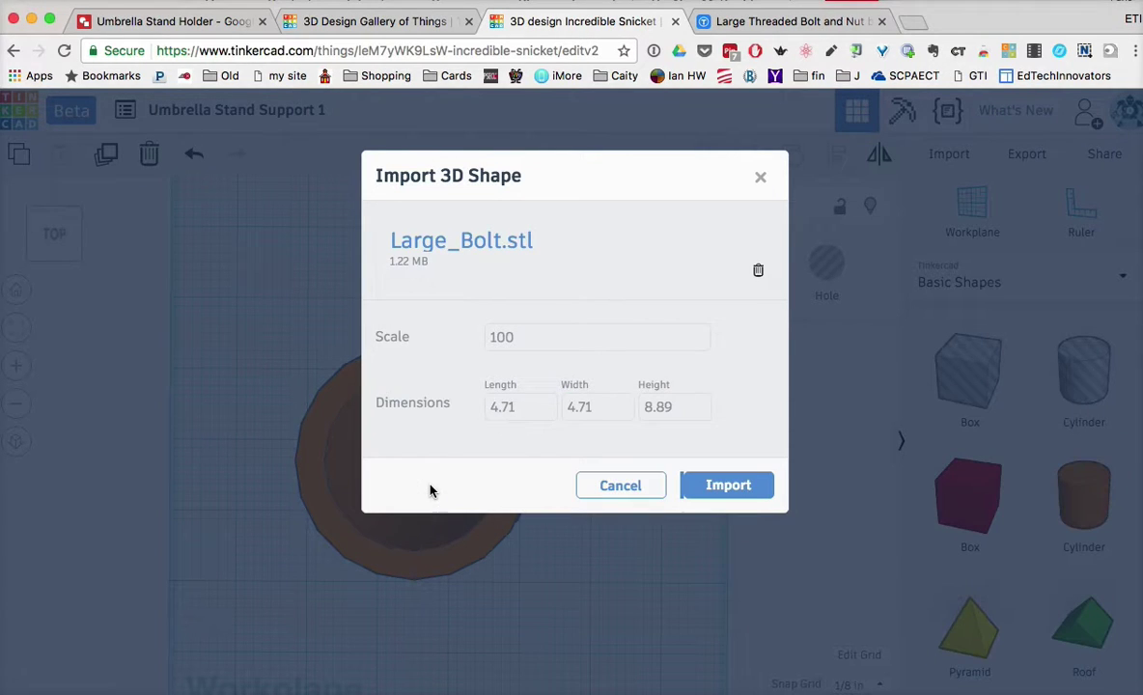
pyautogui.click(745, 492)
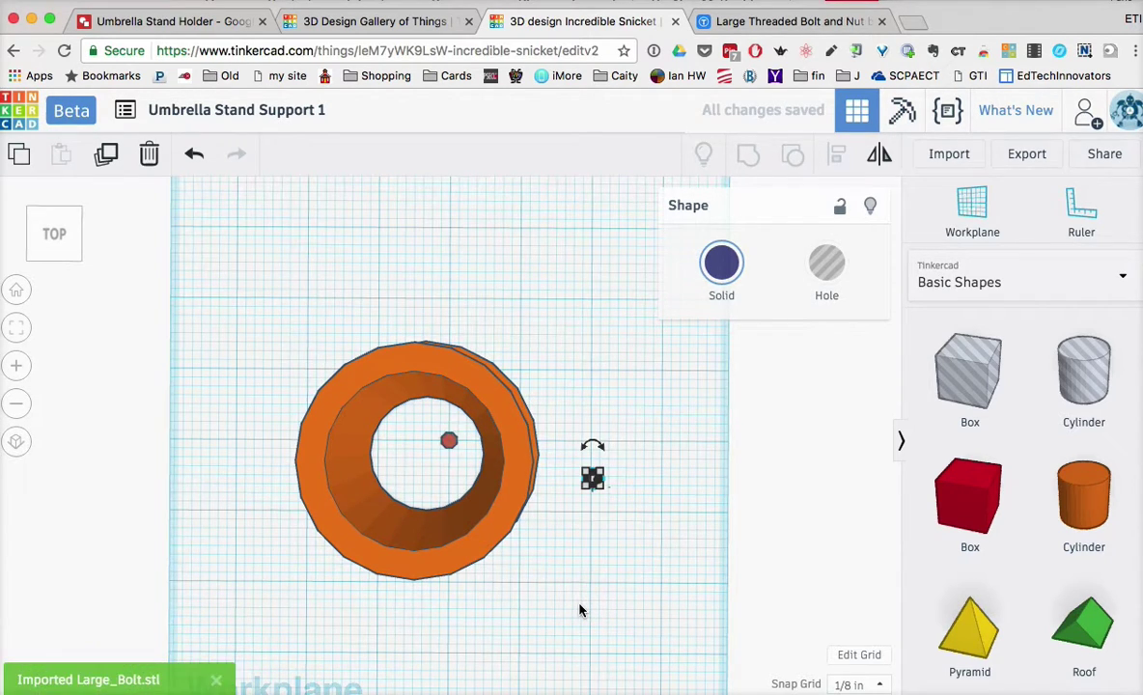
pyautogui.click(448, 441)
pyautogui.moveTo(448, 441); pyautogui.dragTo(636, 496)
# Select the nut together with the bolt and scale both up proportionally to a footprint of about 2.24 by 1.32 in.
pyautogui.moveTo(592, 577); pyautogui.dragTo(542, 464, button='right')
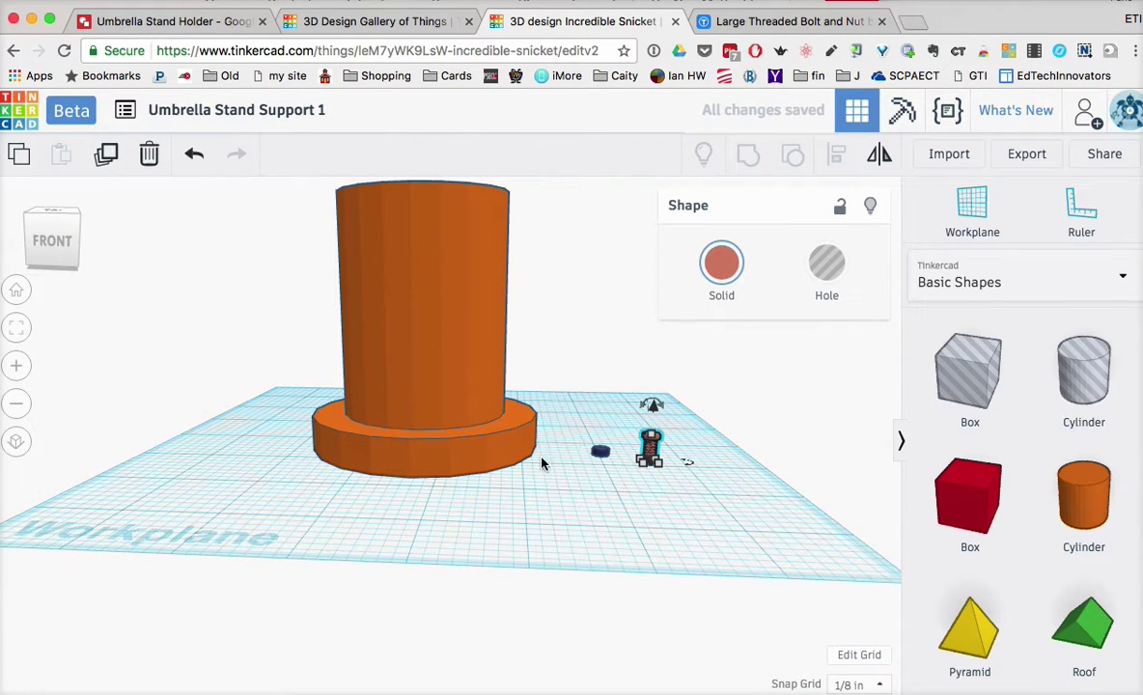
pyautogui.keyDown('shift'); pyautogui.click(603, 458); pyautogui.keyUp('shift')
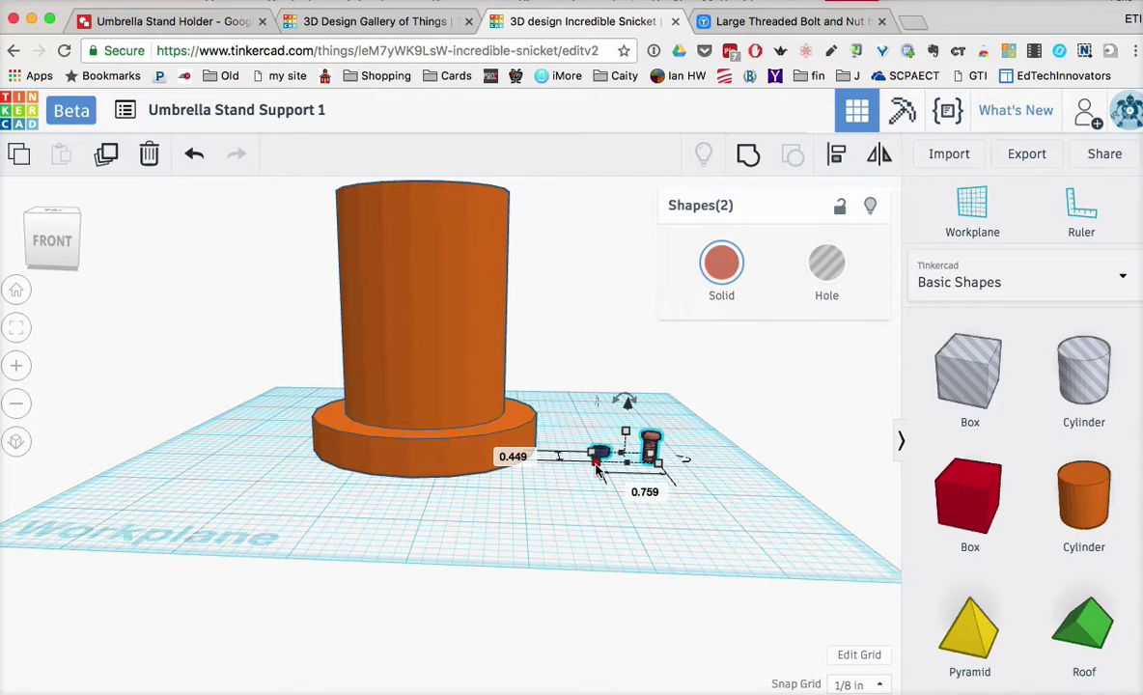
pyautogui.keyDown('shift'); pyautogui.moveTo(595, 466); pyautogui.dragTo(572, 485); pyautogui.keyUp('shift')
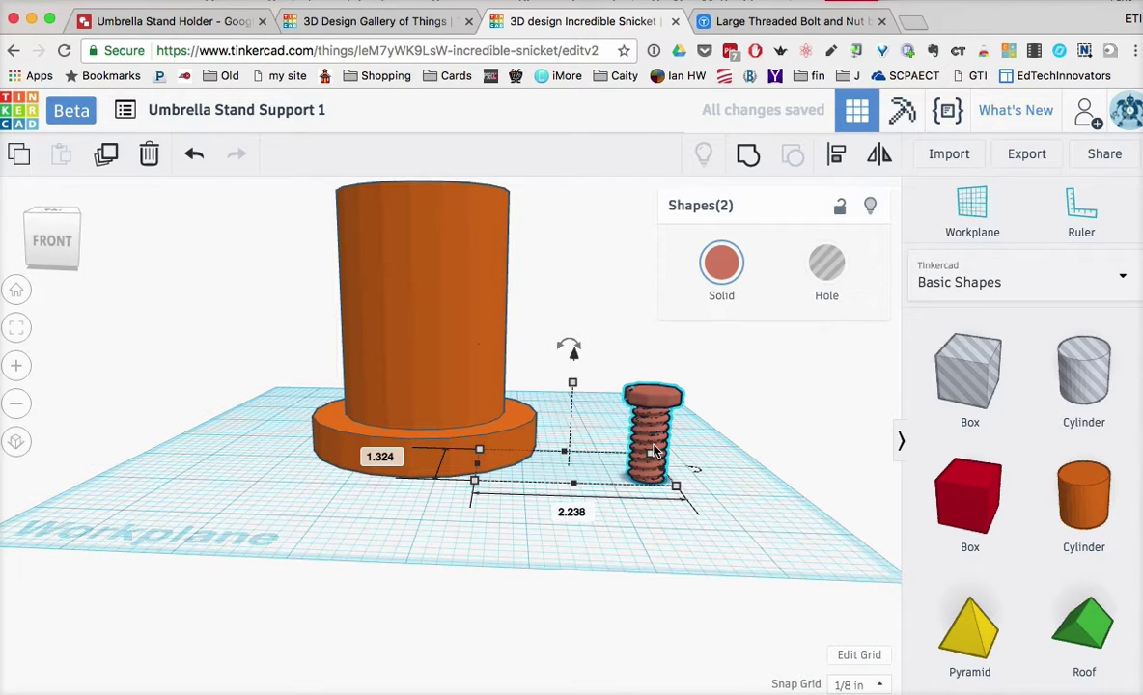
# Move the nut and bolt together farther from the tube, and bring the nut closer to the bolt.
pyautogui.moveTo(681, 472); pyautogui.dragTo(738, 506)
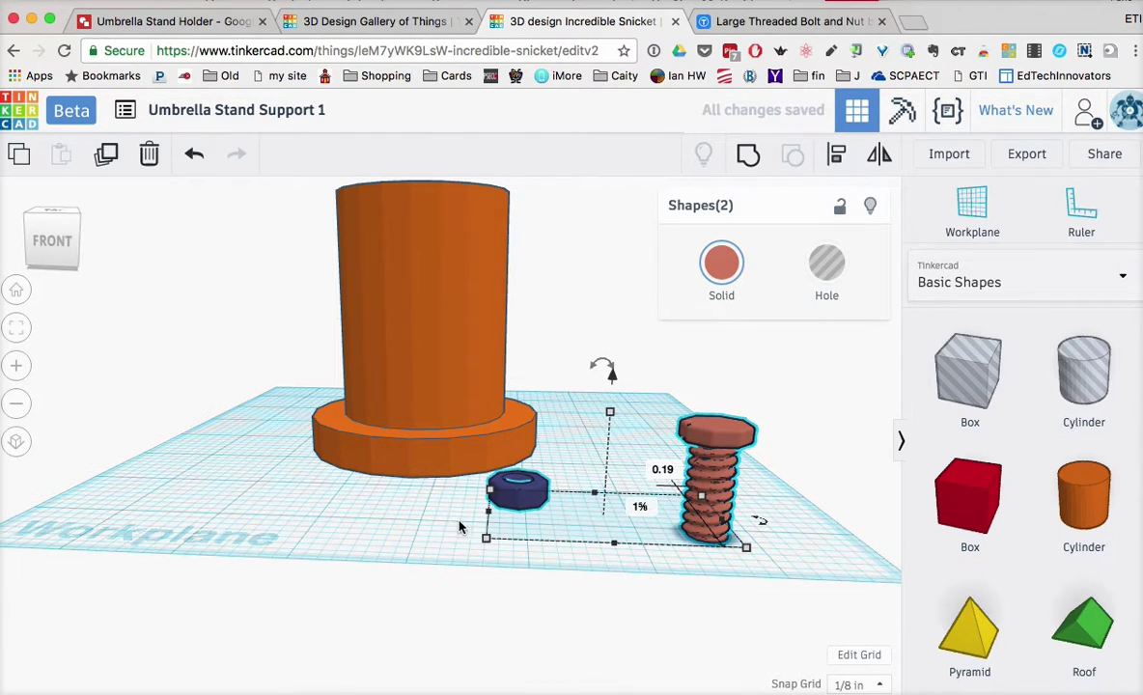
pyautogui.click(780, 533)
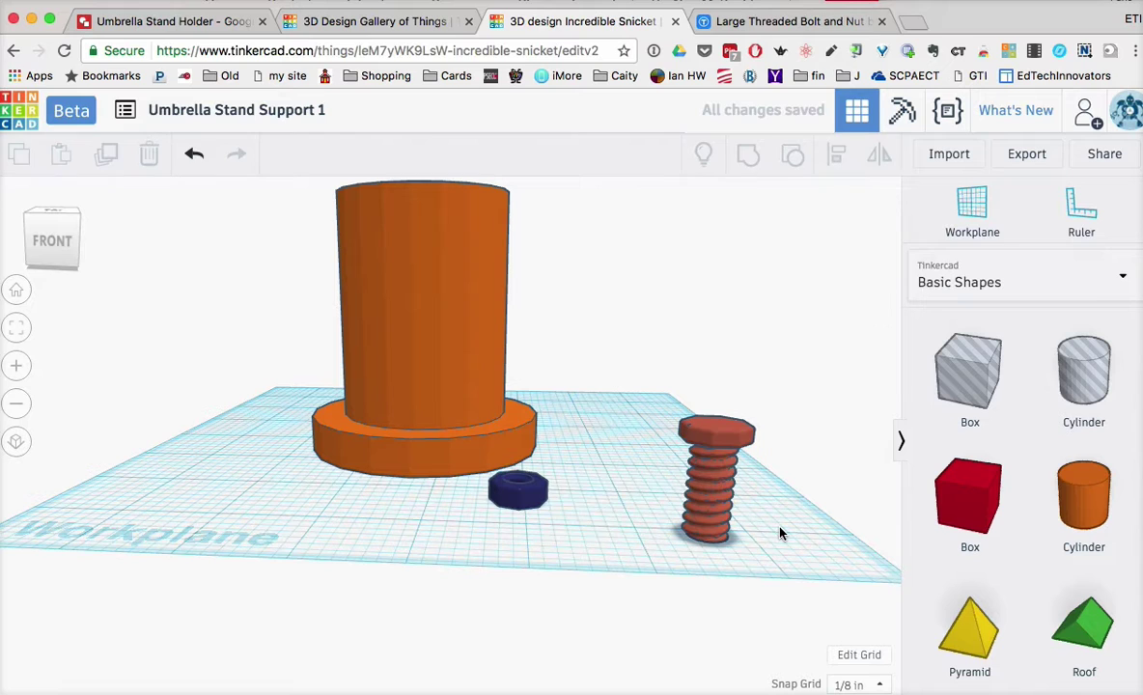
pyautogui.moveTo(517, 509); pyautogui.dragTo(568, 534)
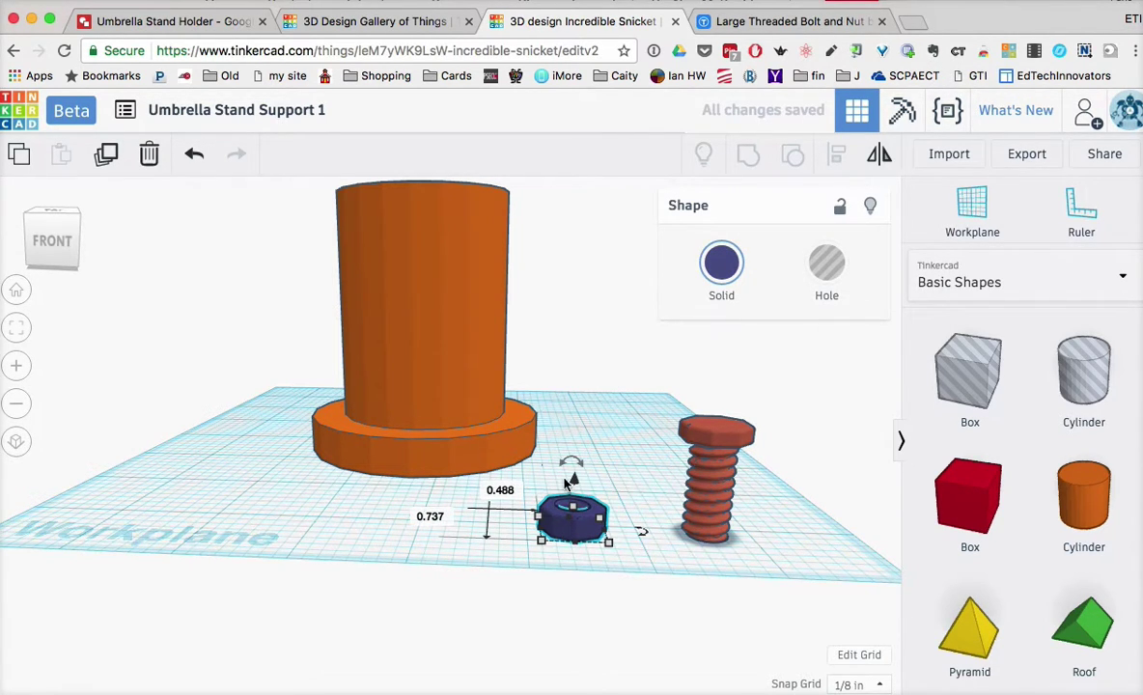
# Rotate the nut about 89° so it stands on edge with its threaded opening facing sideways.
pyautogui.moveTo(570, 467); pyautogui.dragTo(570, 467)
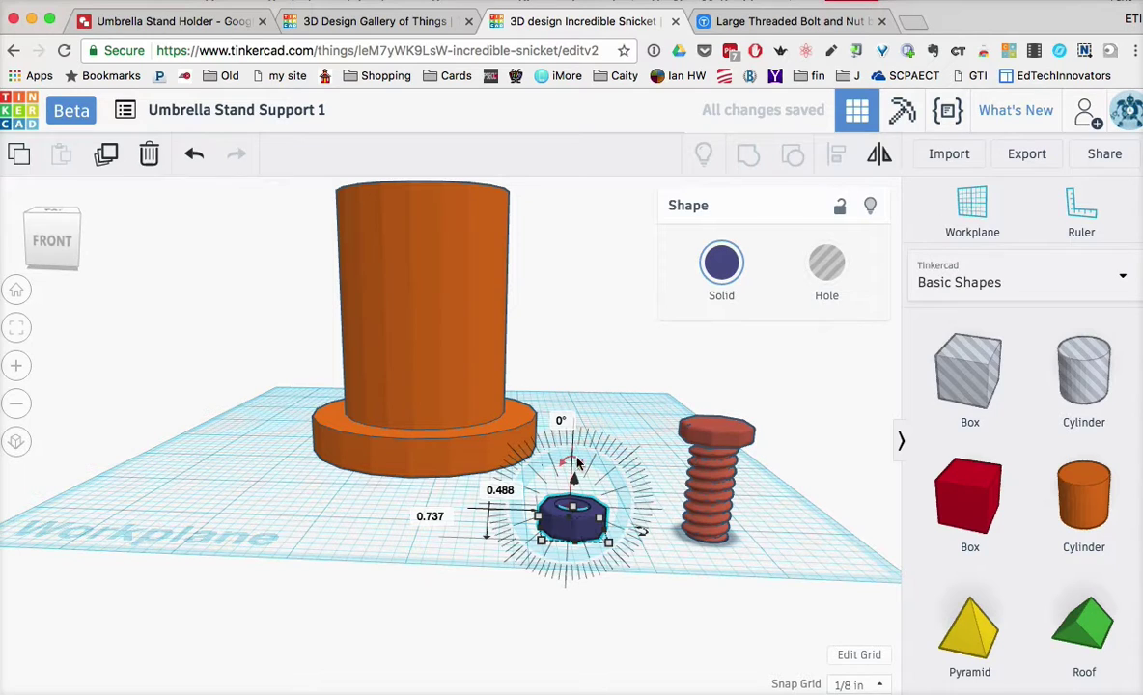
pyautogui.moveTo(557, 463); pyautogui.dragTo(632, 501)
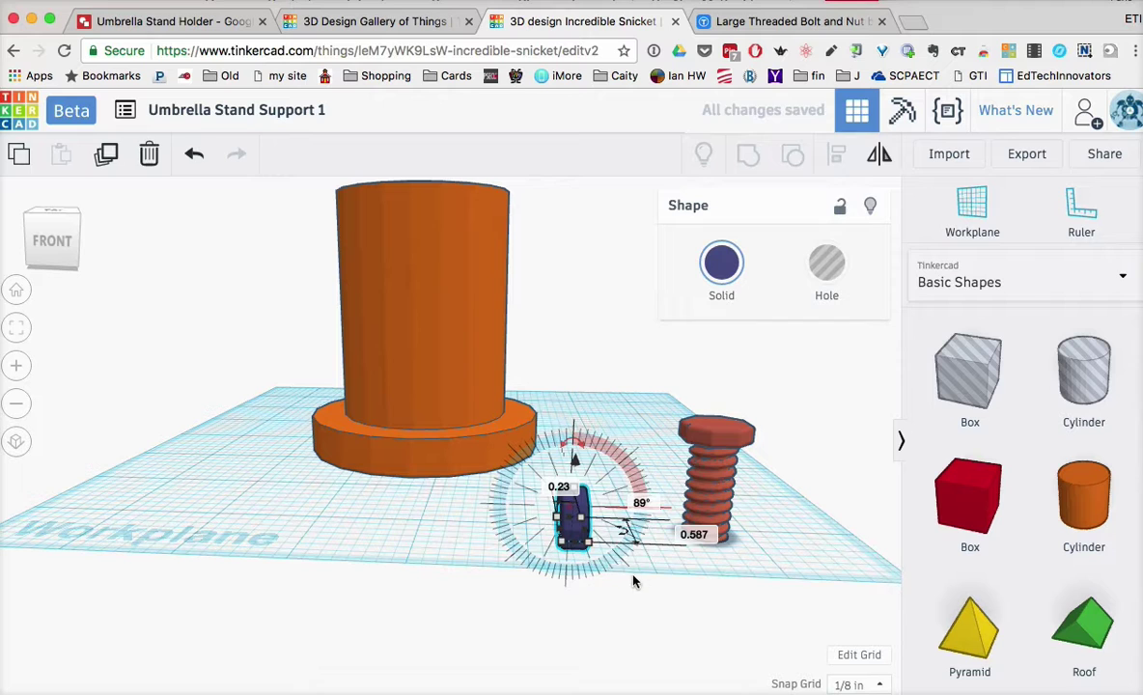
pyautogui.click(541, 483)
# Raise the standing nut off the workplane and reposition it beside the lower part of the tube.
pyautogui.moveTo(575, 511); pyautogui.dragTo(504, 355)
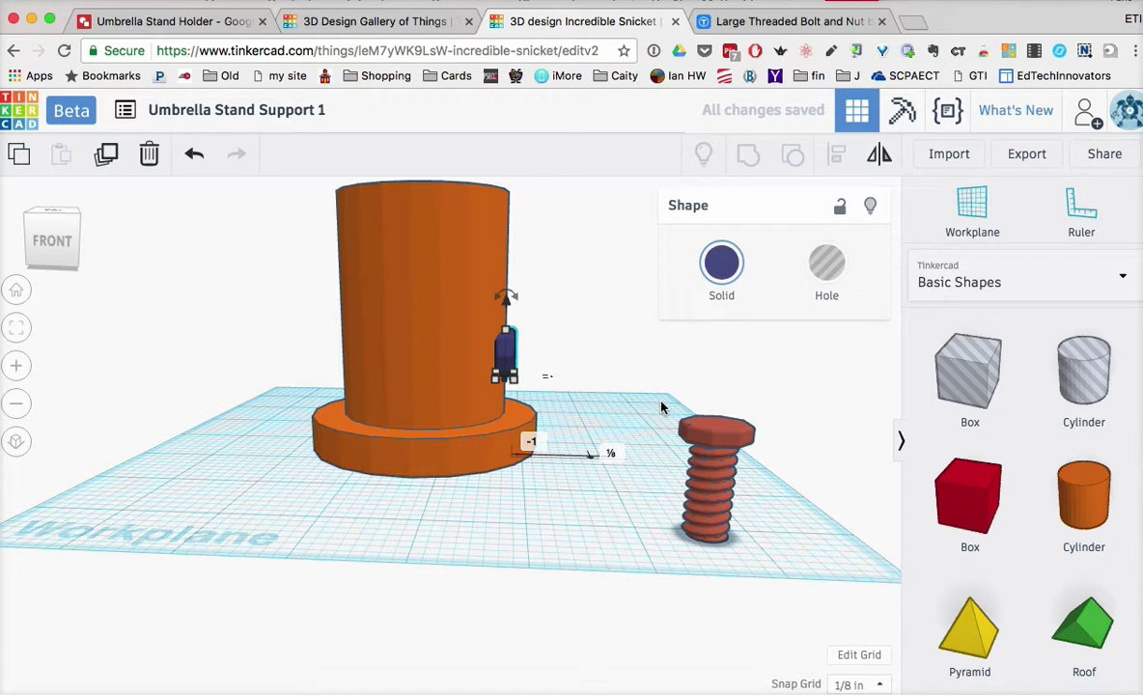
pyautogui.moveTo(626, 404); pyautogui.dragTo(378, 404, button='right')
pyautogui.moveTo(431, 354); pyautogui.dragTo(333, 380)
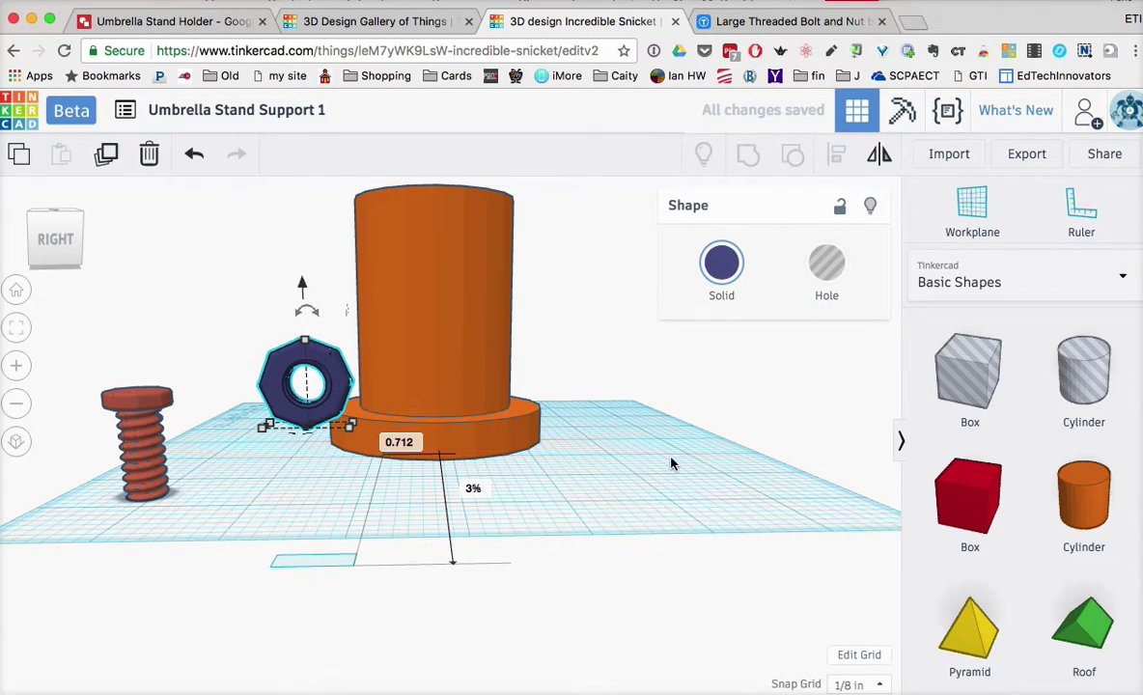
# Place a cylinder hole on the workplane beside the tube and resize its footprint to 3/4 by 3/4 in.
pyautogui.moveTo(1098, 395); pyautogui.dragTo(575, 481)
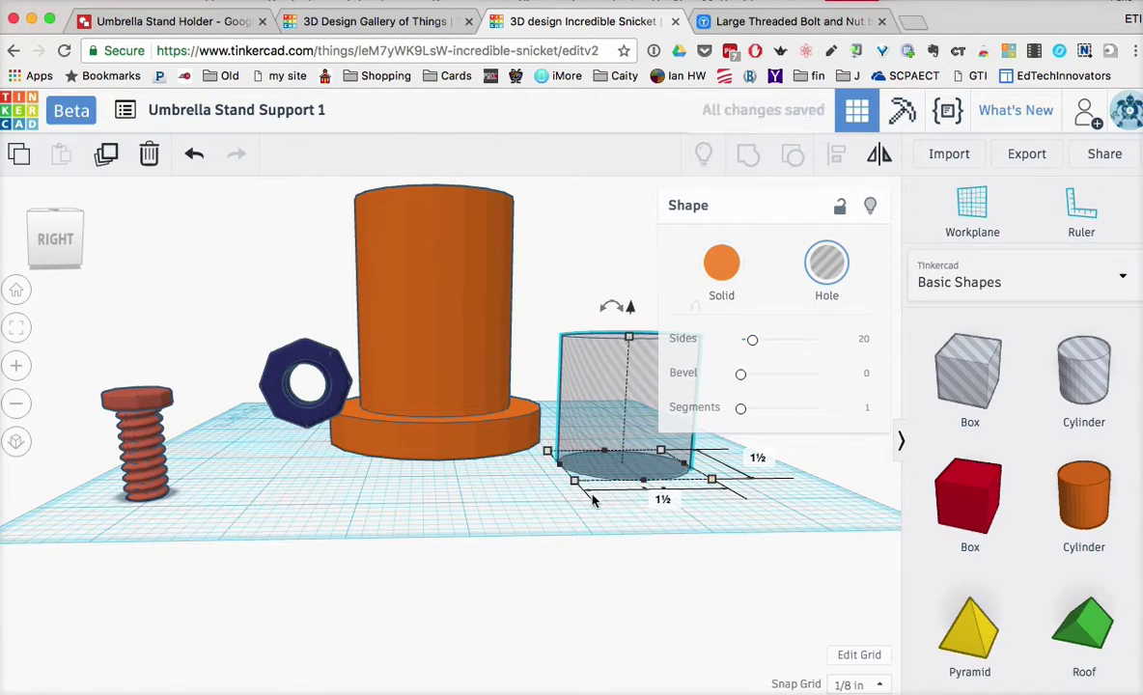
pyautogui.moveTo(610, 411); pyautogui.dragTo(564, 425)
pyautogui.moveTo(460, 436); pyautogui.dragTo(444, 553, button='right')
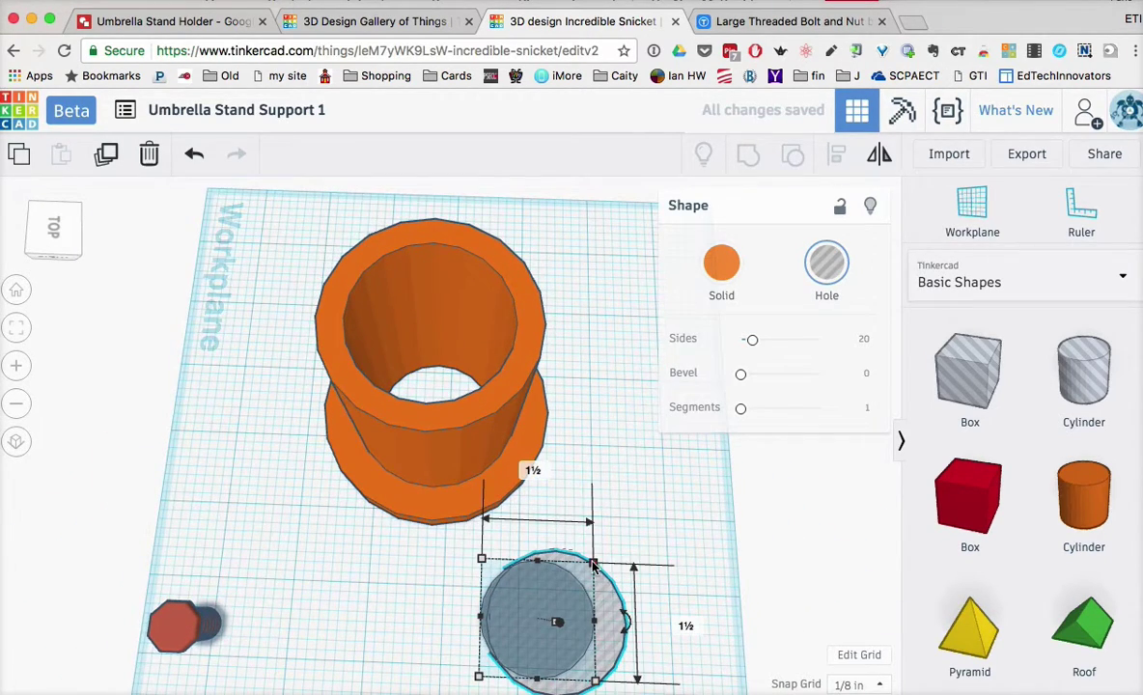
pyautogui.moveTo(594, 564); pyautogui.dragTo(517, 622)
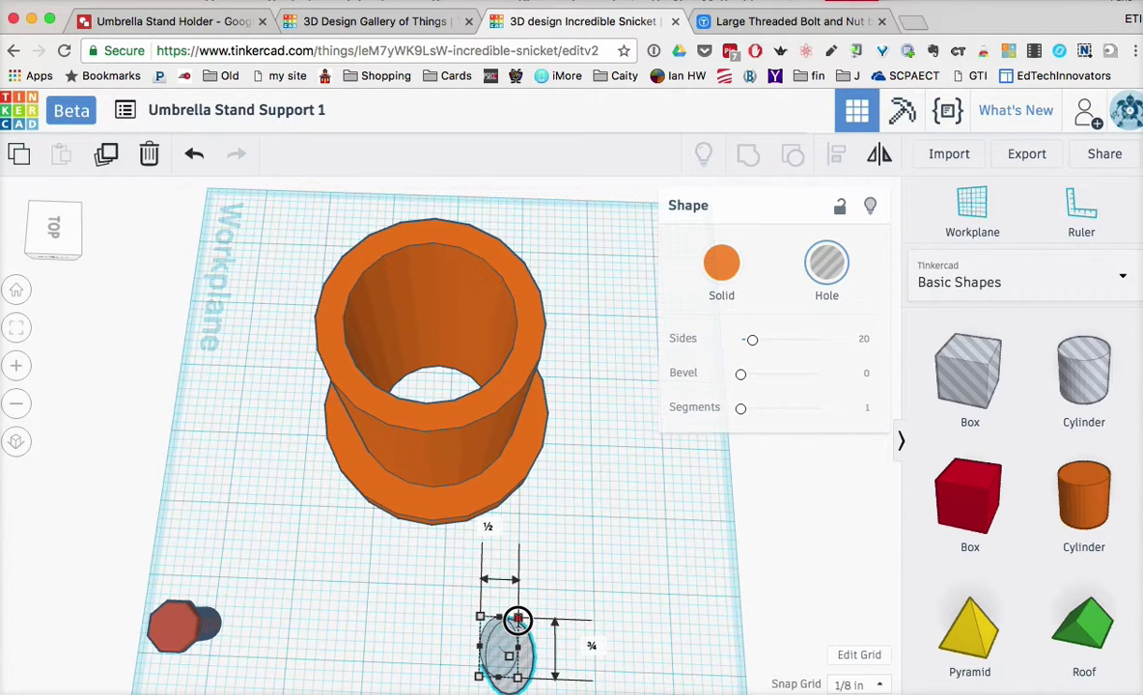
pyautogui.moveTo(518, 619); pyautogui.dragTo(537, 618)
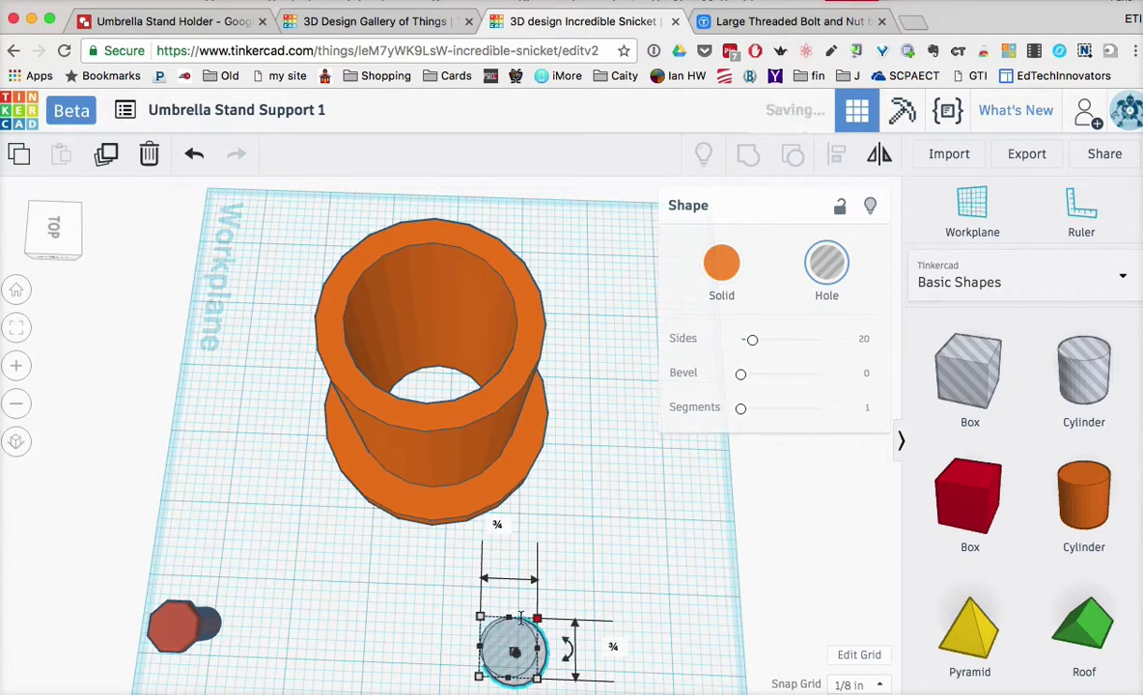
pyautogui.click(628, 605)
# Rotate the cylinder hole 90° so that it lies on its side.
pyautogui.moveTo(627, 606); pyautogui.dragTo(614, 488, button='right')
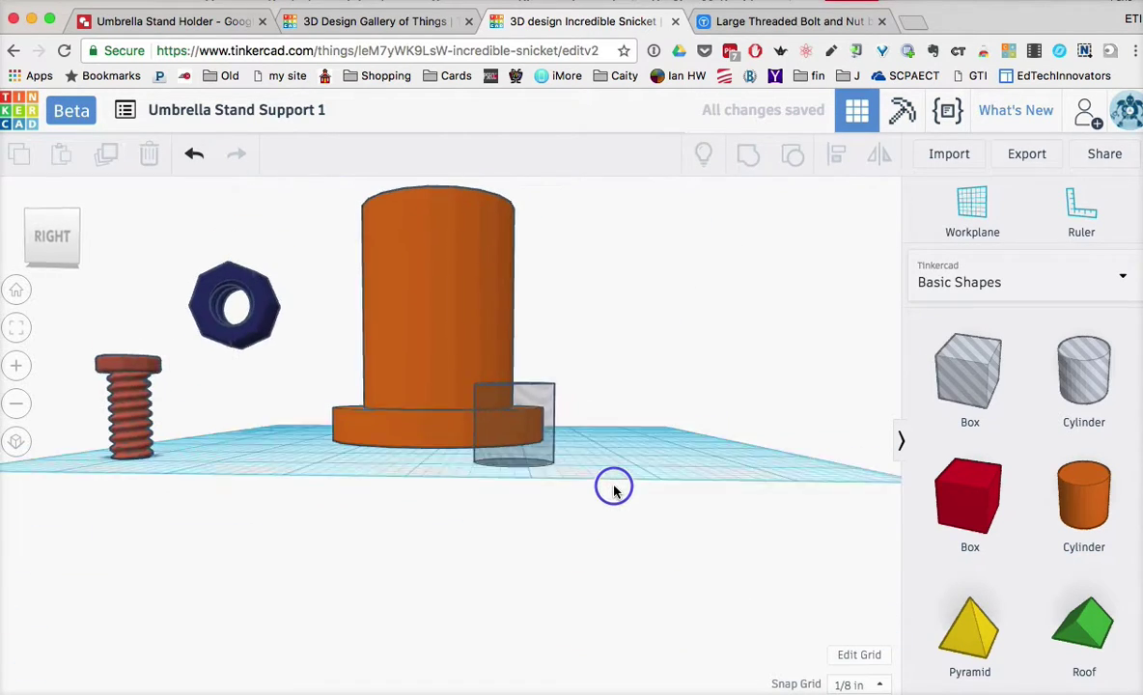
pyautogui.click(522, 462)
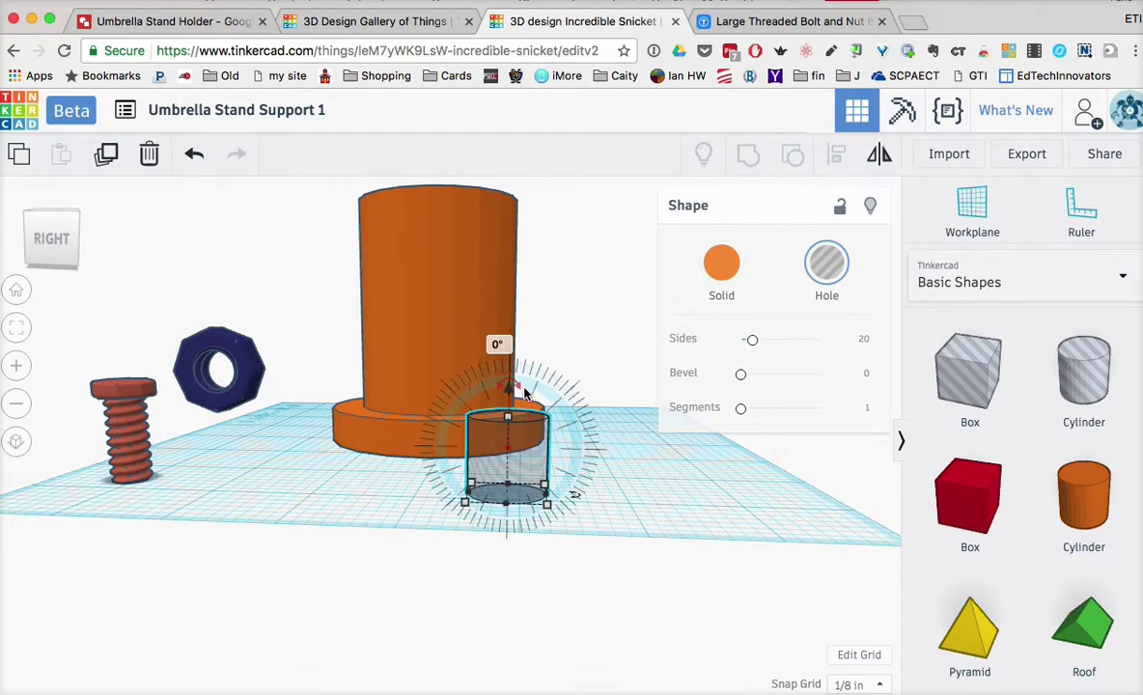
pyautogui.moveTo(517, 386); pyautogui.dragTo(572, 440)
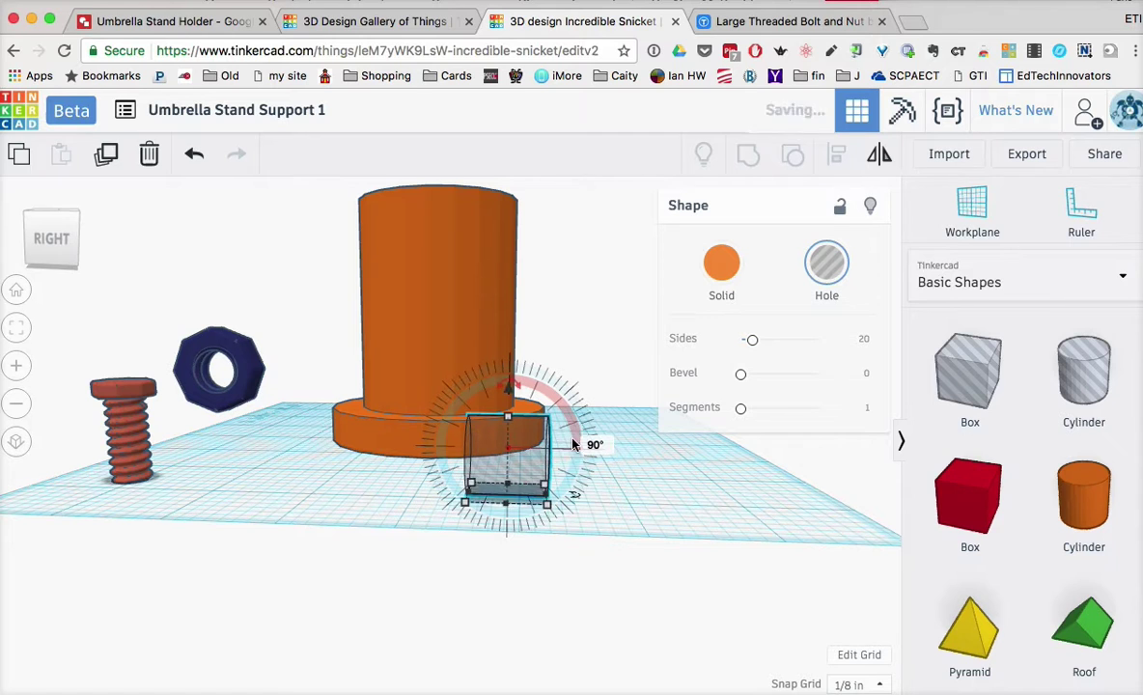
pyautogui.click(658, 509)
pyautogui.click(502, 461)
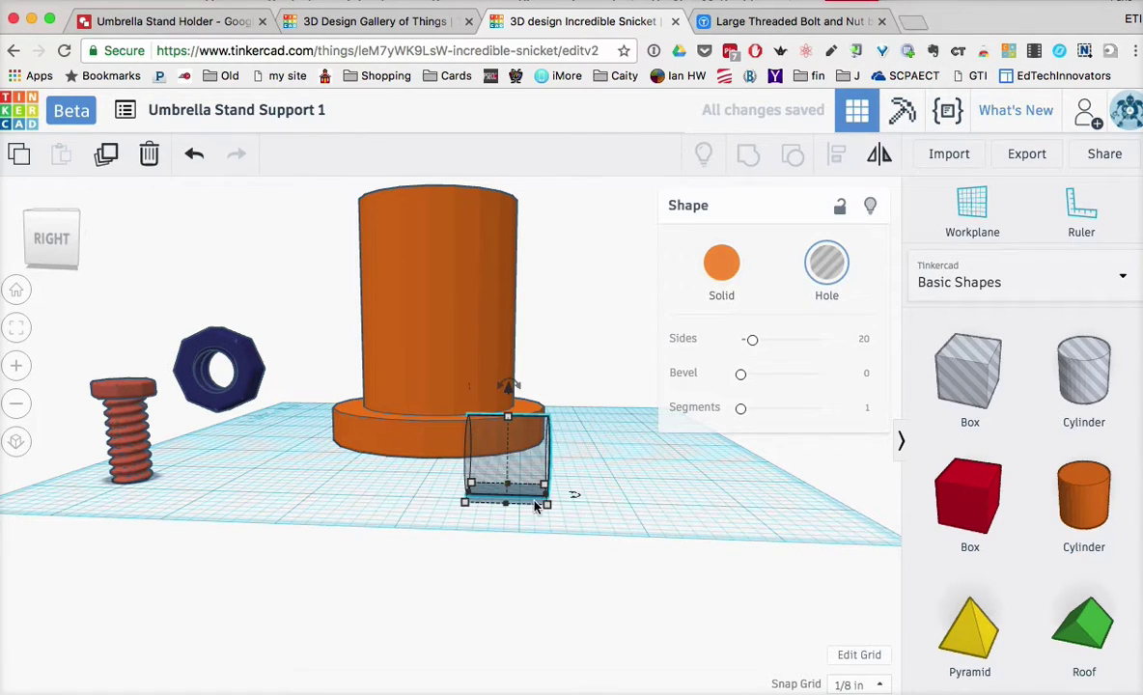
# Turn the cylinder hole end-on behind the nut, raise it 7/8 in, and shift the nut 1/8 in in both directions to line them up.
pyautogui.moveTo(568, 503)
pyautogui.mouseDown(button='right')
pyautogui.moveTo(531, 519)
pyautogui.moveTo(577, 523)
pyautogui.moveTo(541, 531)
pyautogui.moveTo(572, 541)
pyautogui.moveTo(560, 565)
pyautogui.moveTo(585, 498)
pyautogui.mouseUp(button='right')
pyautogui.moveTo(579, 494); pyautogui.dragTo(284, 475)
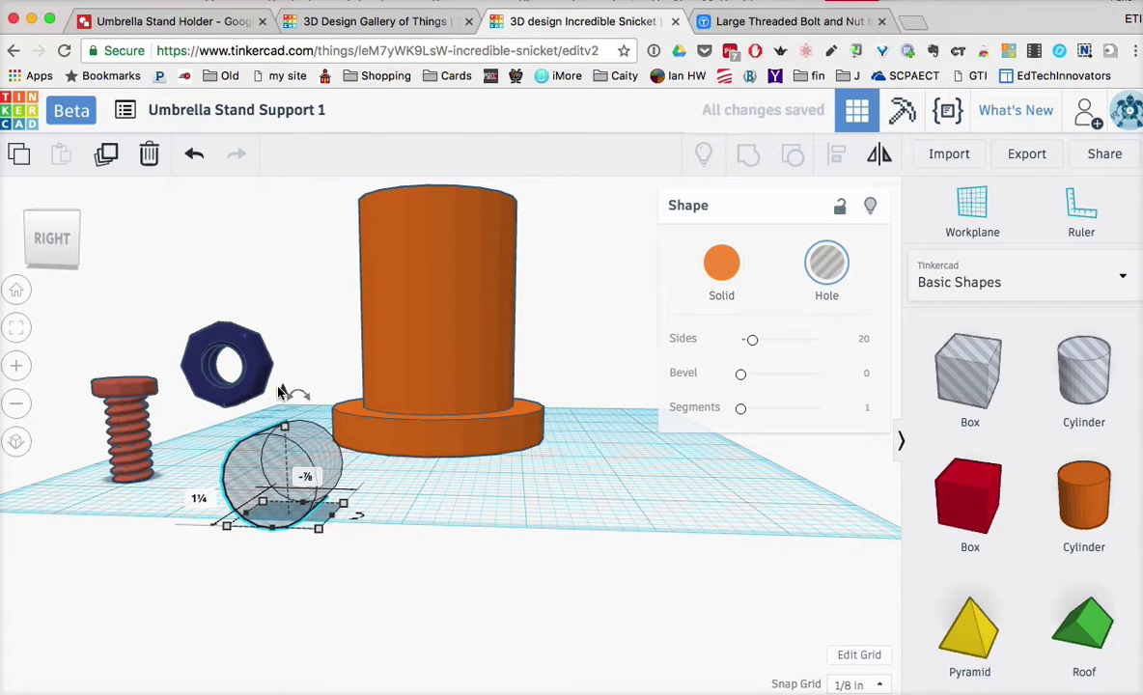
pyautogui.moveTo(280, 387); pyautogui.dragTo(253, 274)
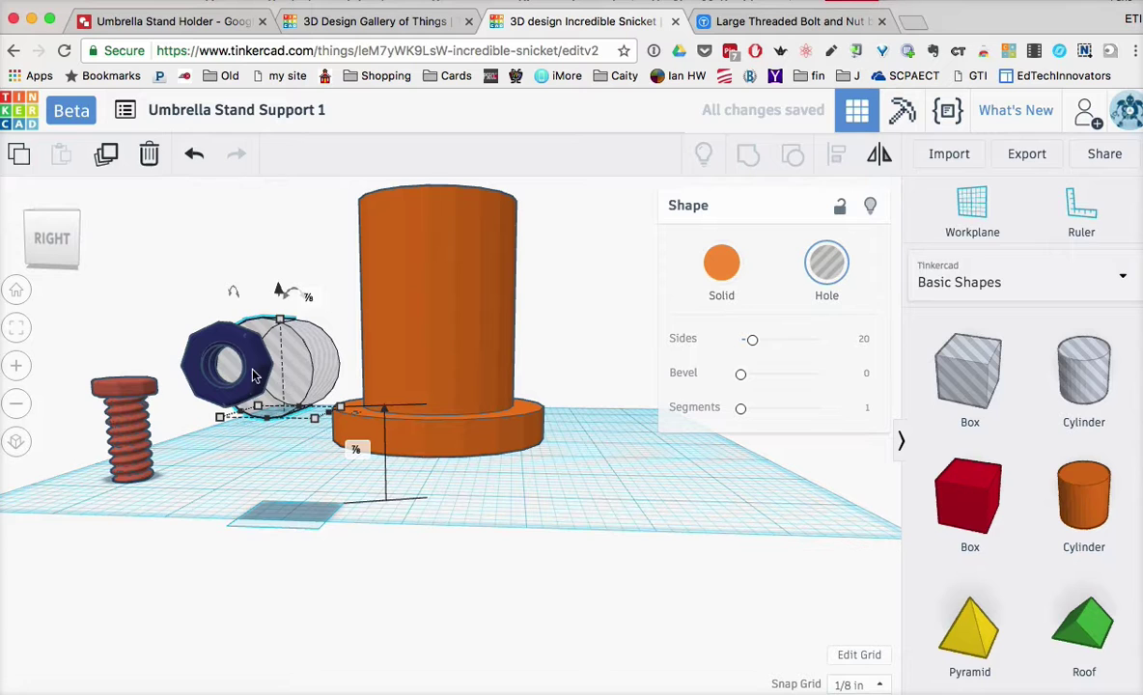
pyautogui.moveTo(232, 468); pyautogui.dragTo(265, 467, button='right')
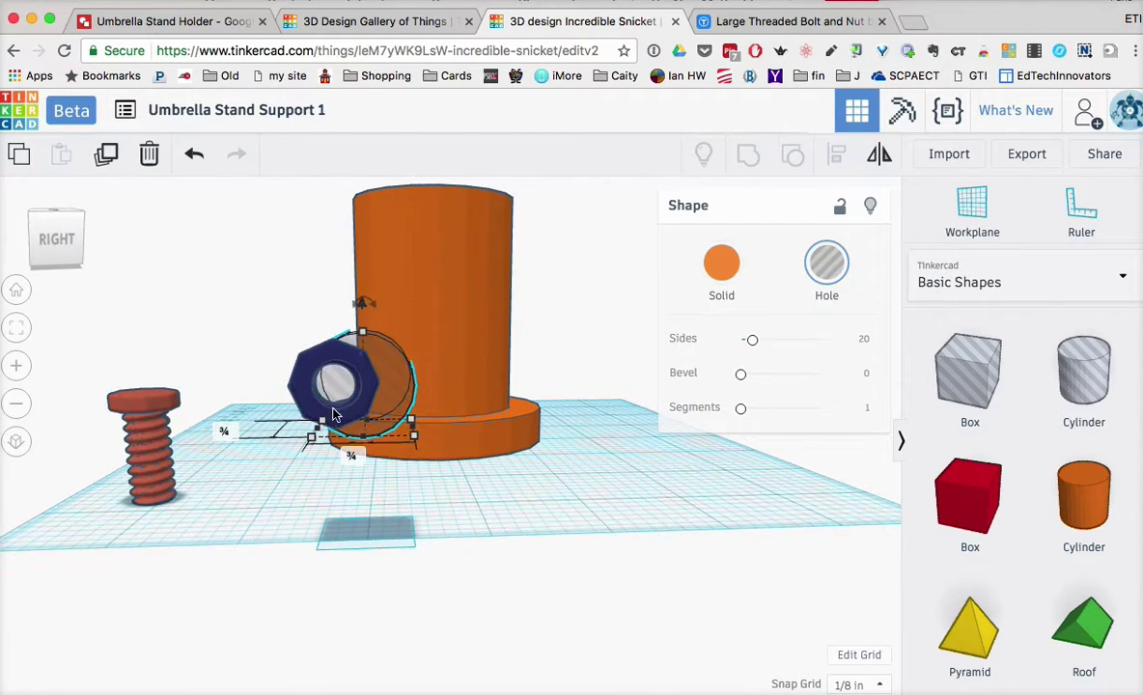
pyautogui.moveTo(364, 391); pyautogui.dragTo(391, 394)
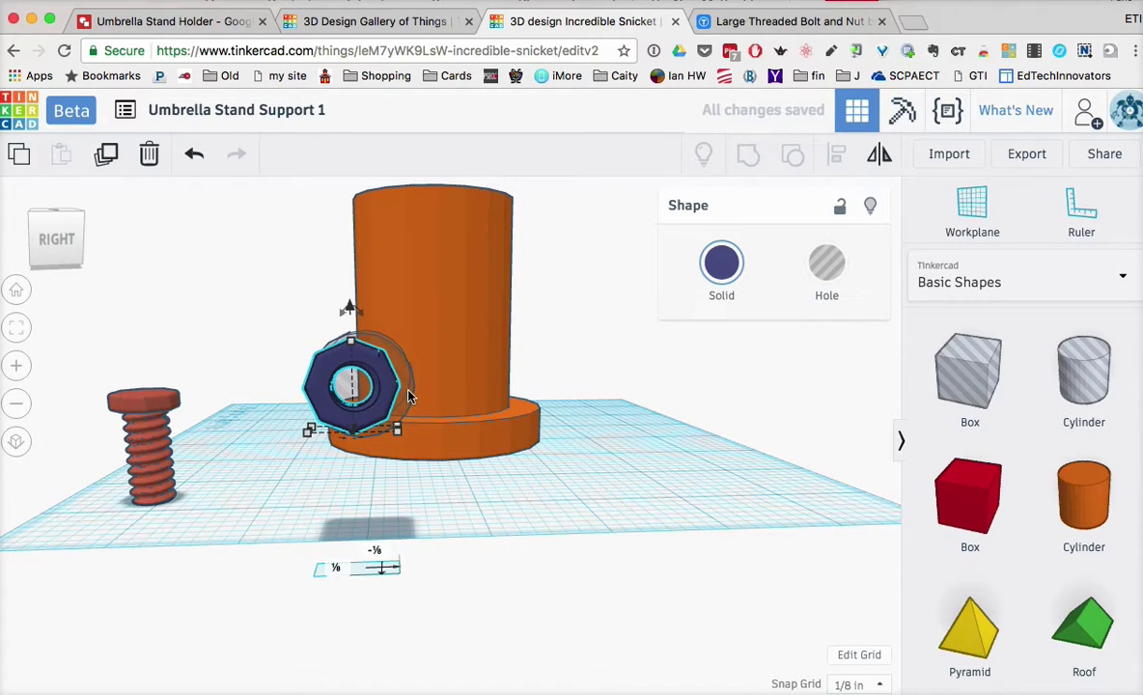
# Shrink the cylinder hole to a 1/2 by 1/2 in footprint and move it into the tube wall just above the base flange.
pyautogui.click(407, 395)
pyautogui.moveTo(415, 441); pyautogui.dragTo(437, 368)
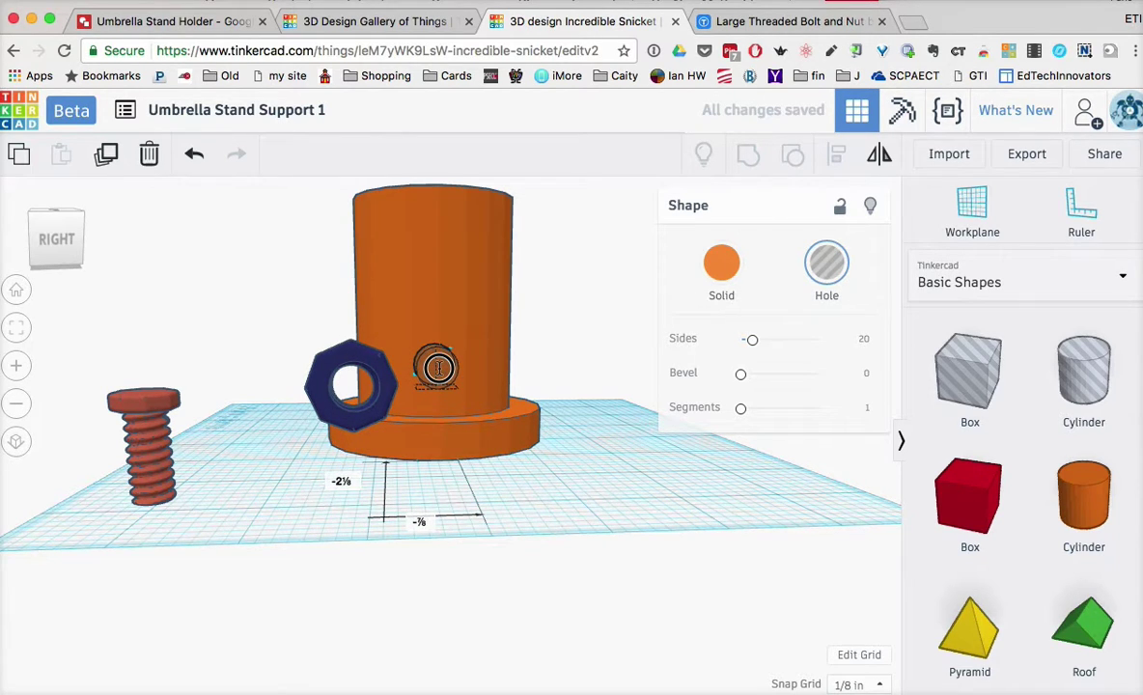
pyautogui.moveTo(437, 368); pyautogui.dragTo(439, 373)
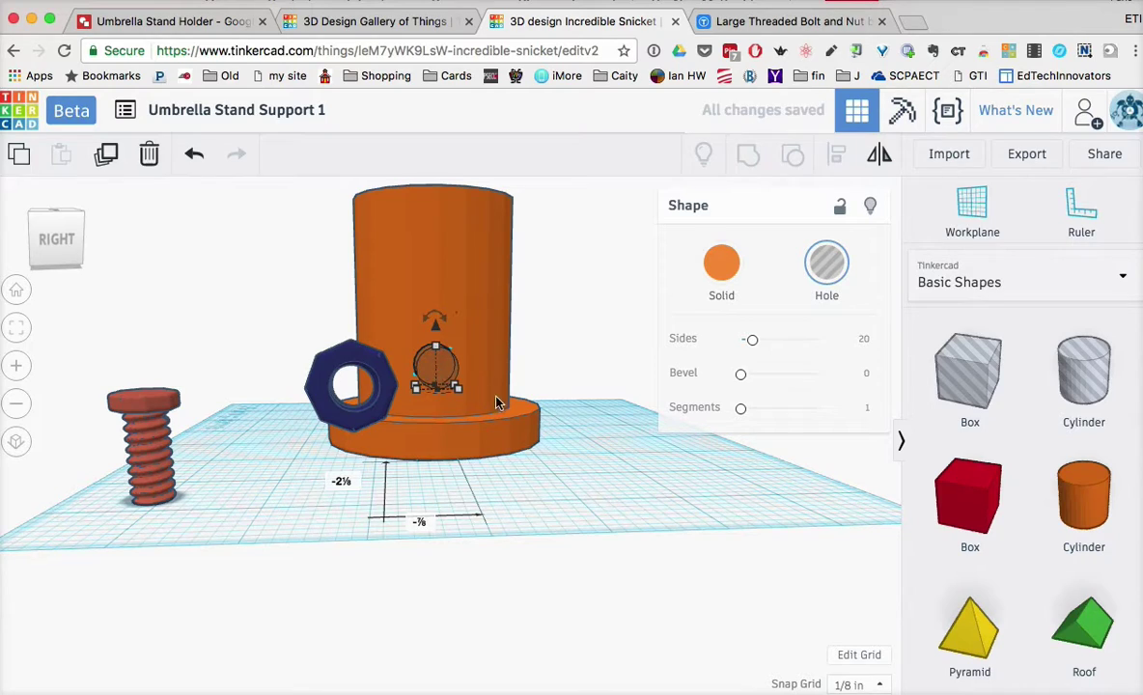
# Extend the cylinder hole through the tube wall, sizing its footprint to 5/8 by 1 1/2 in.
pyautogui.moveTo(504, 410); pyautogui.dragTo(488, 616, button='right')
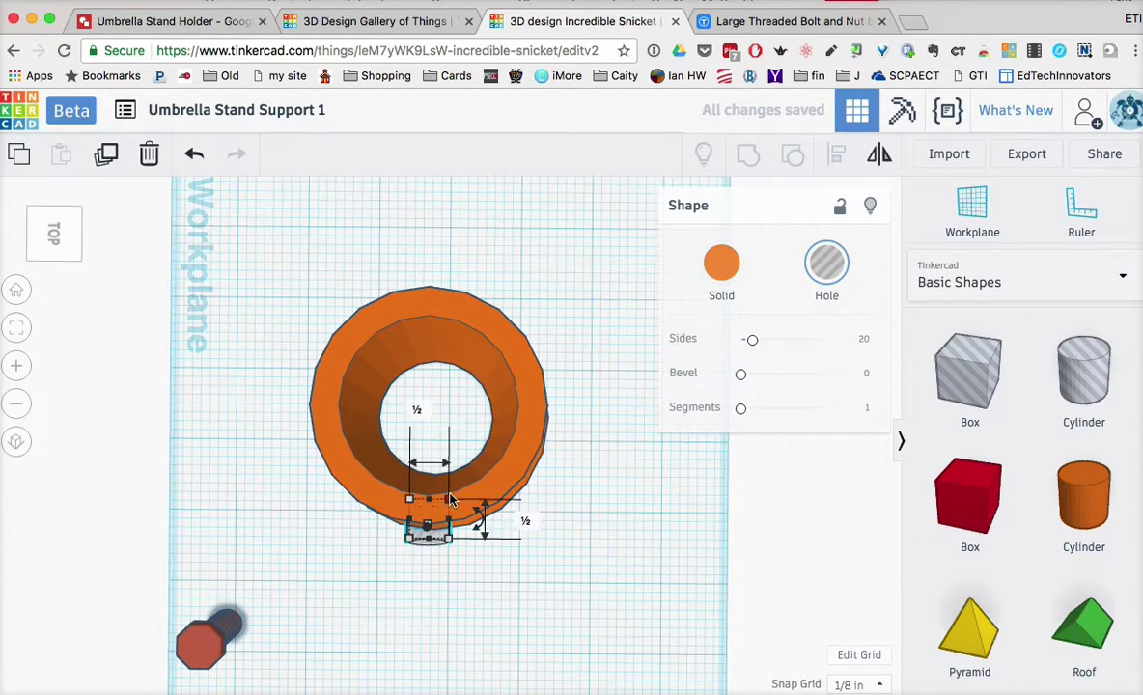
pyautogui.moveTo(448, 499); pyautogui.dragTo(455, 417)
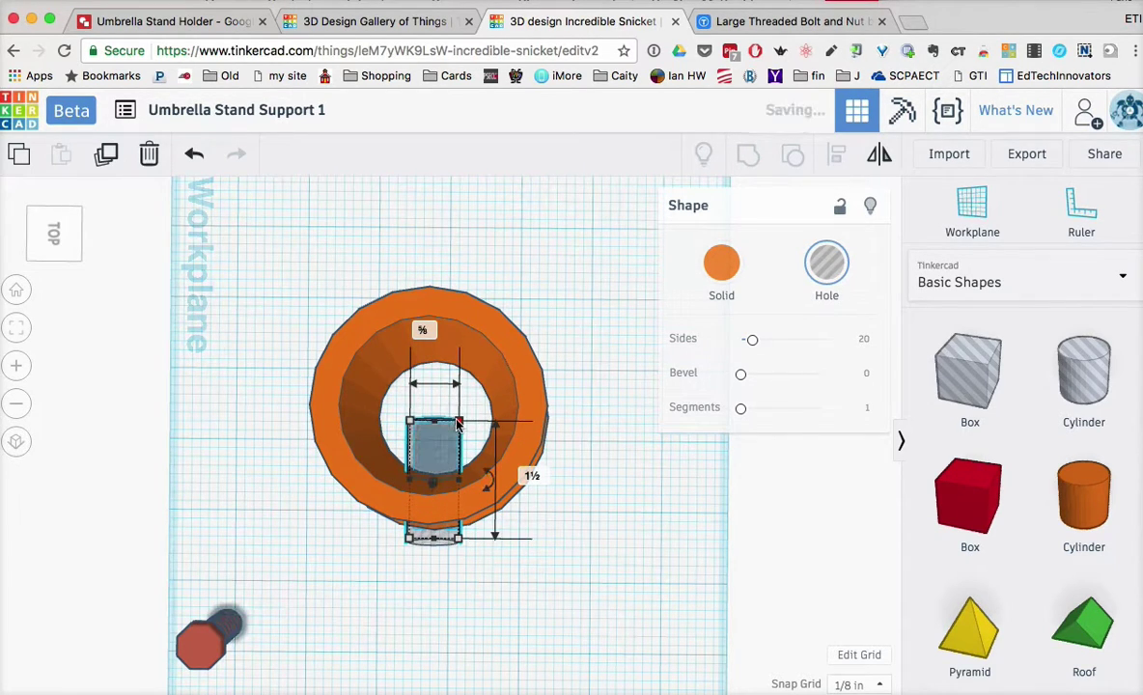
pyautogui.click(584, 528)
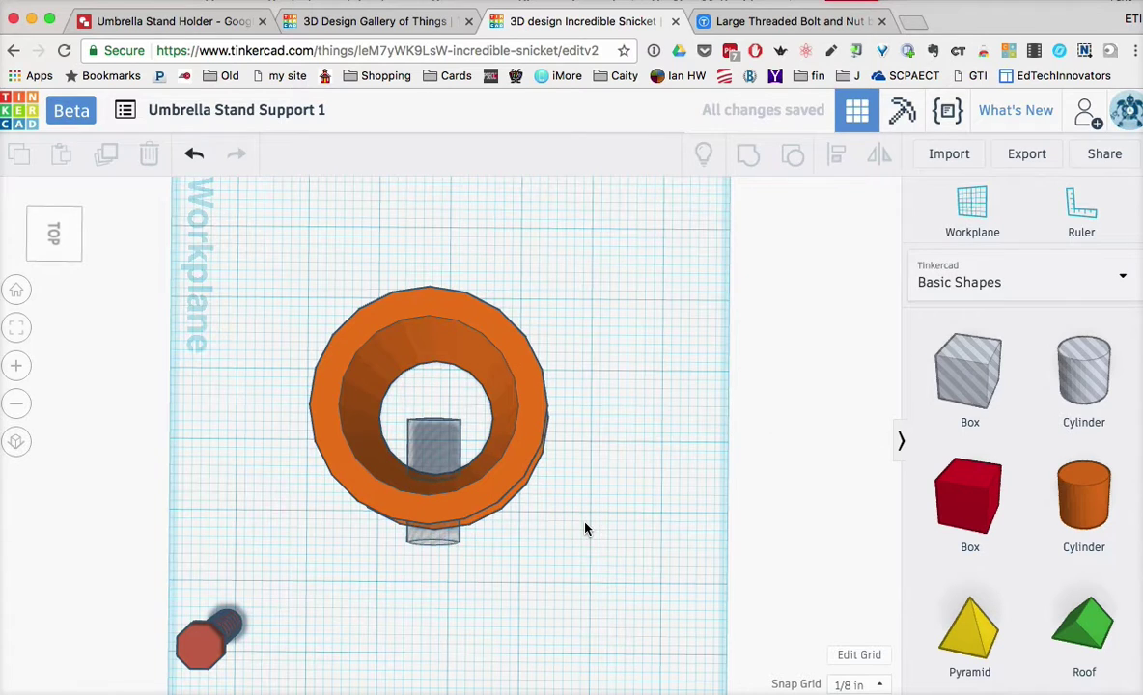
# Group the cylinder hole with the tube to cut a round opening through its side wall.
pyautogui.click(446, 531)
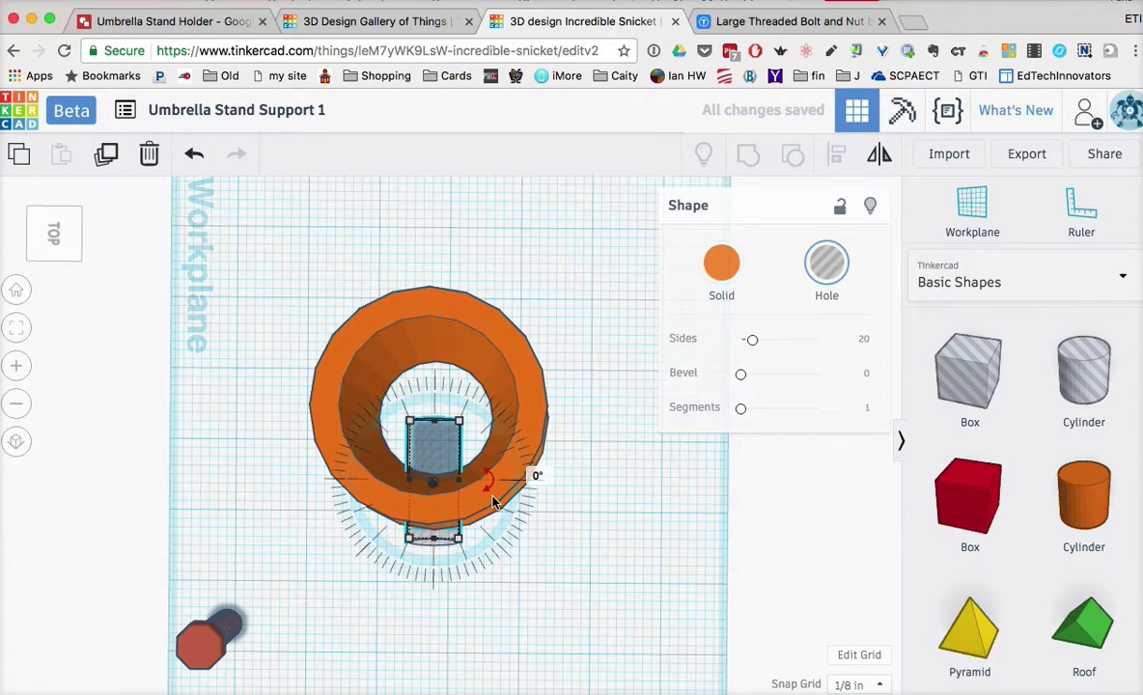
pyautogui.keyDown('shift'); pyautogui.click(524, 367); pyautogui.keyUp('shift')
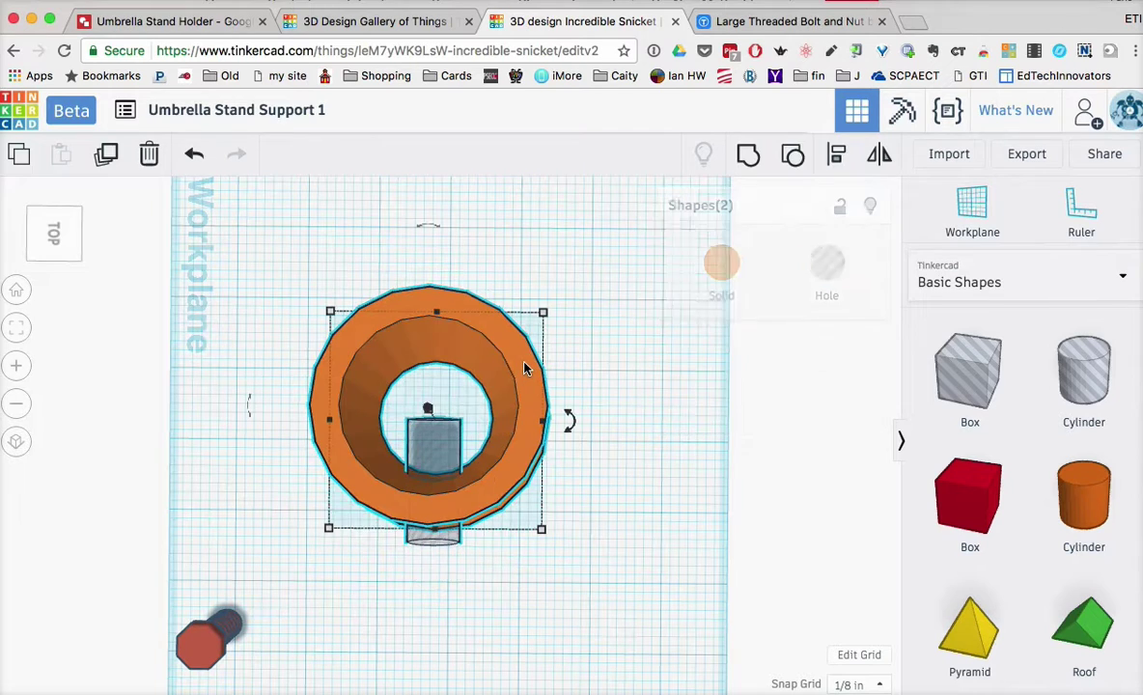
pyautogui.click(747, 153)
# Move the nut across to the tube and line it up directly in front of the round side opening.
pyautogui.moveTo(576, 561); pyautogui.dragTo(566, 456, button='right')
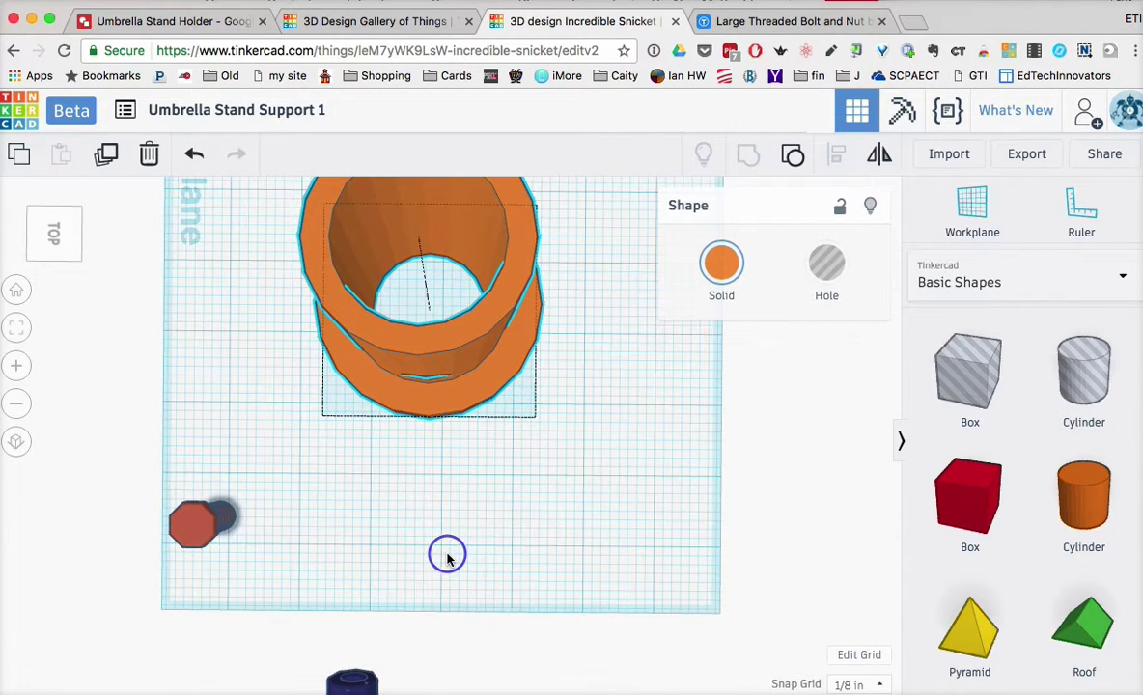
pyautogui.moveTo(446, 555); pyautogui.dragTo(449, 466, button='right')
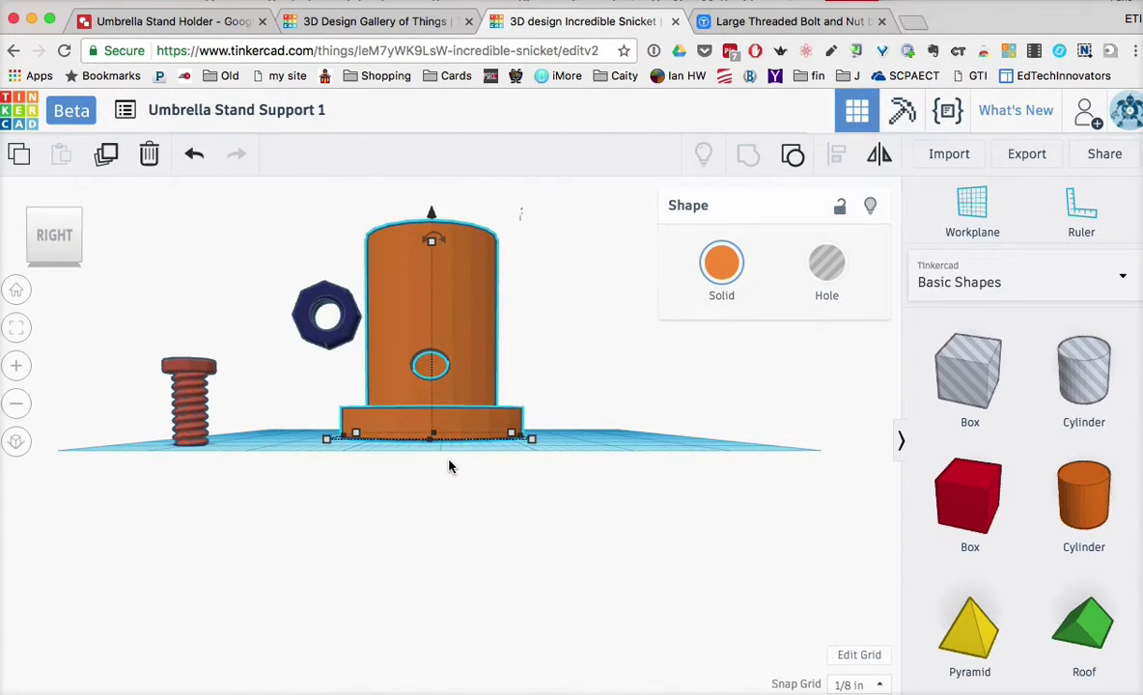
pyautogui.click(338, 337)
pyautogui.moveTo(339, 335); pyautogui.dragTo(482, 363)
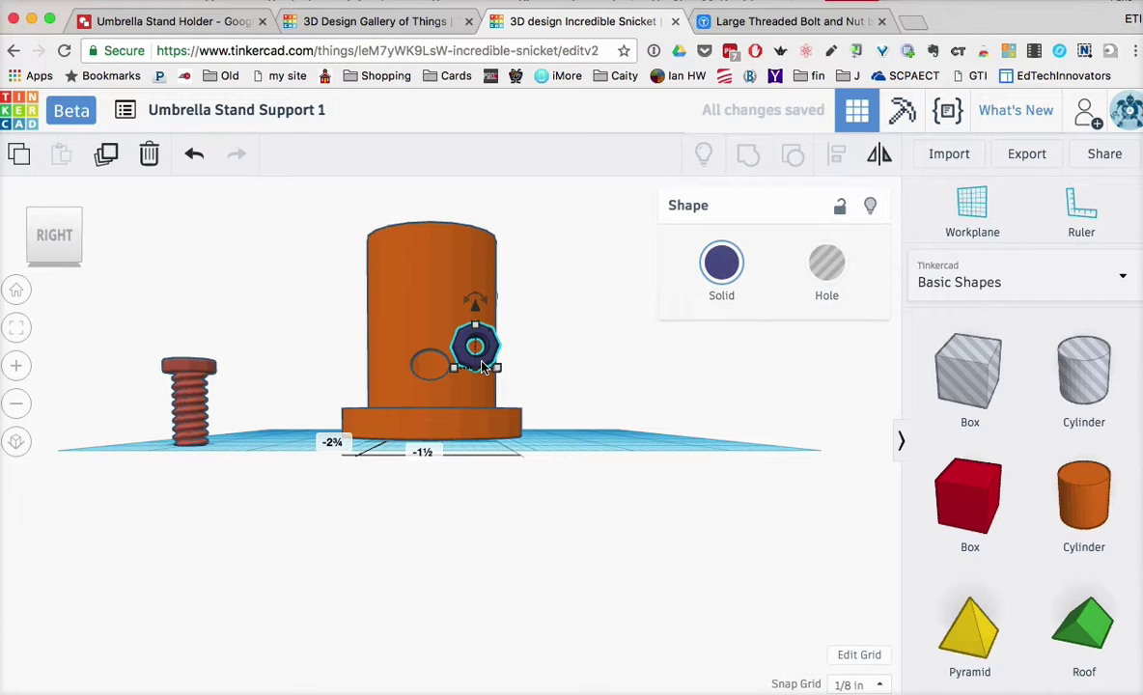
pyautogui.moveTo(482, 366); pyautogui.dragTo(462, 440, button='right')
pyautogui.moveTo(494, 390); pyautogui.dragTo(448, 356)
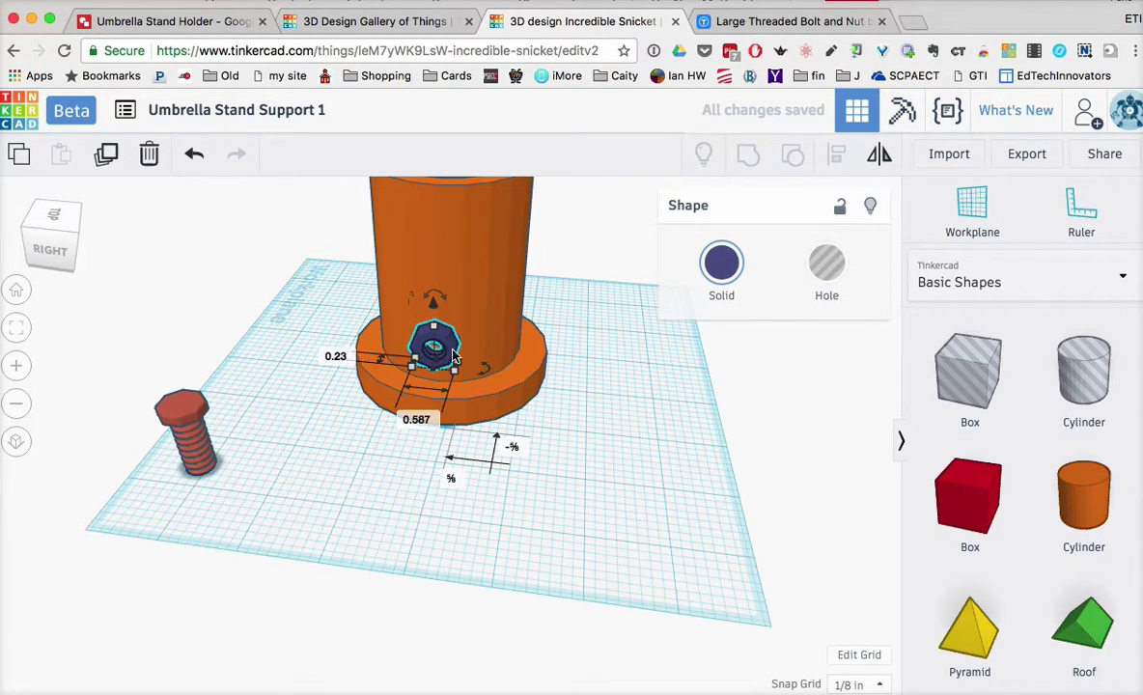
# Push the nut into the tube's side opening and stretch its depth to 5/8 in to span the wall.
pyautogui.moveTo(386, 515); pyautogui.dragTo(446, 590, button='right')
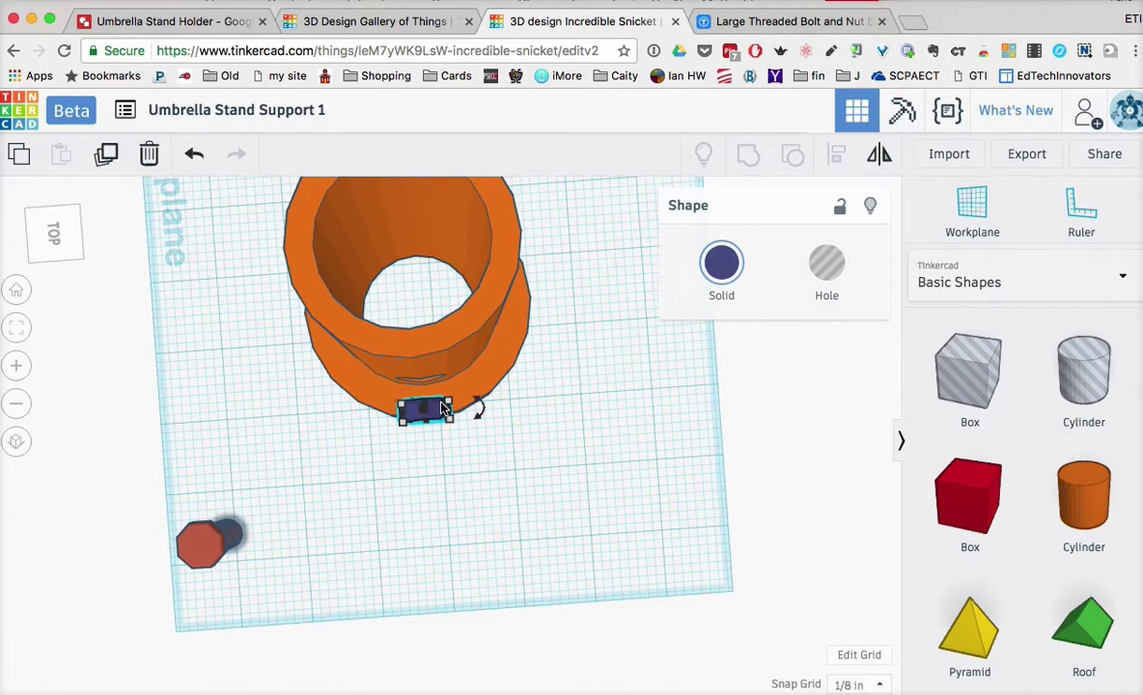
pyautogui.moveTo(436, 413); pyautogui.dragTo(448, 345)
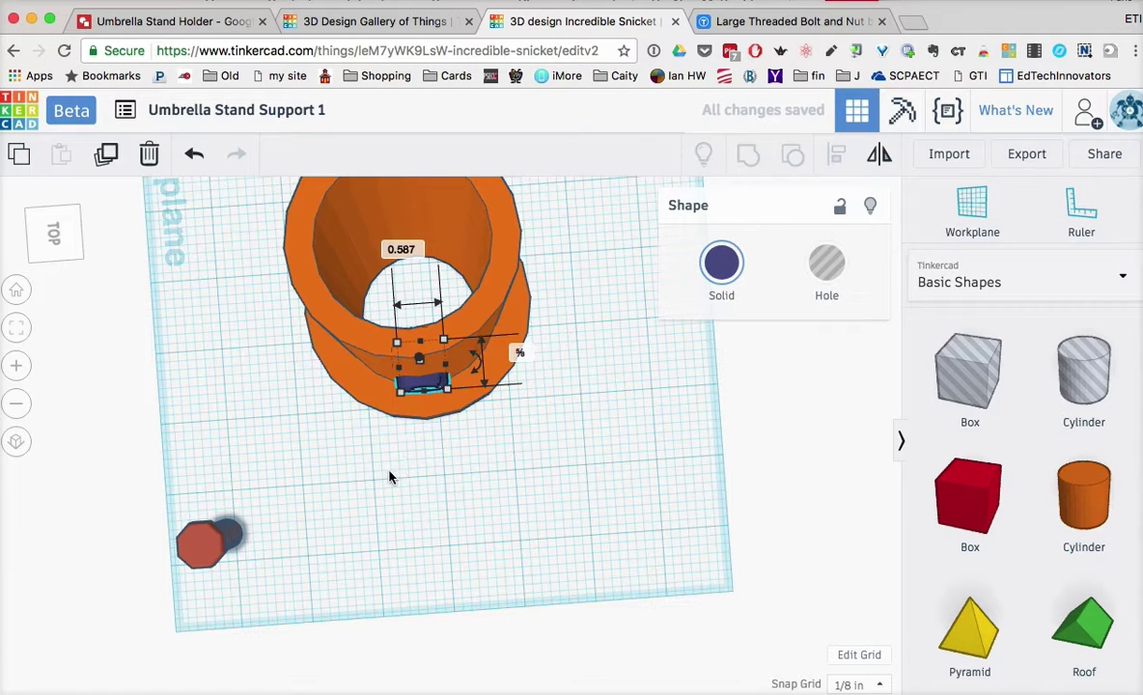
pyautogui.click(374, 493)
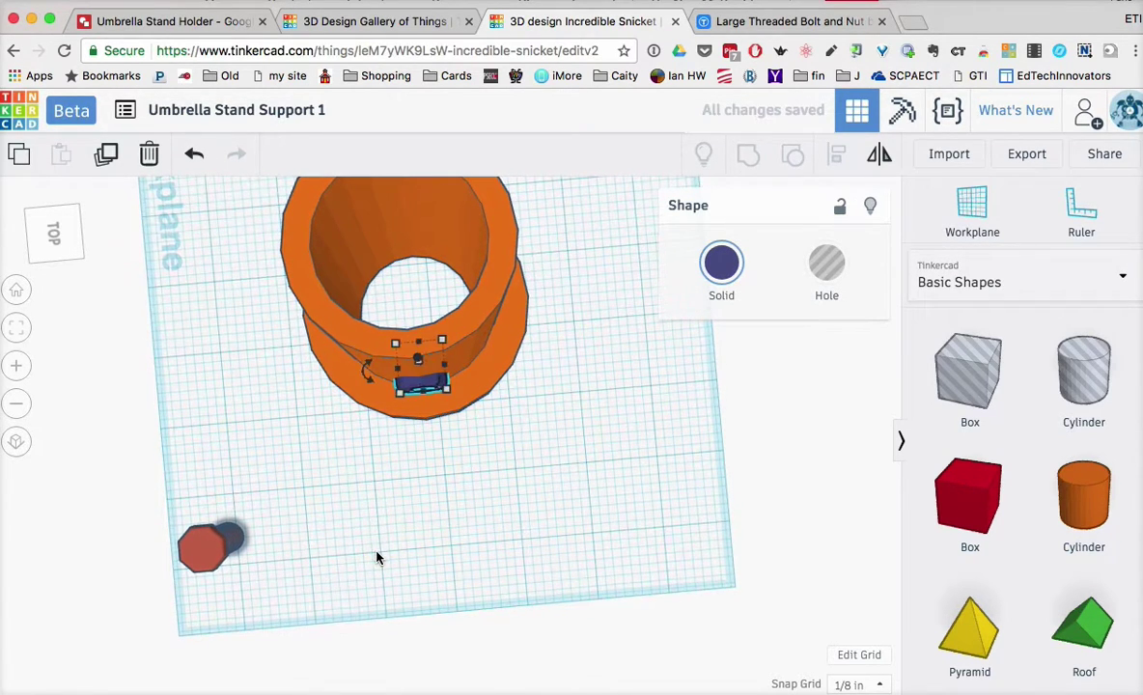
pyautogui.moveTo(440, 574); pyautogui.dragTo(480, 501, button='right')
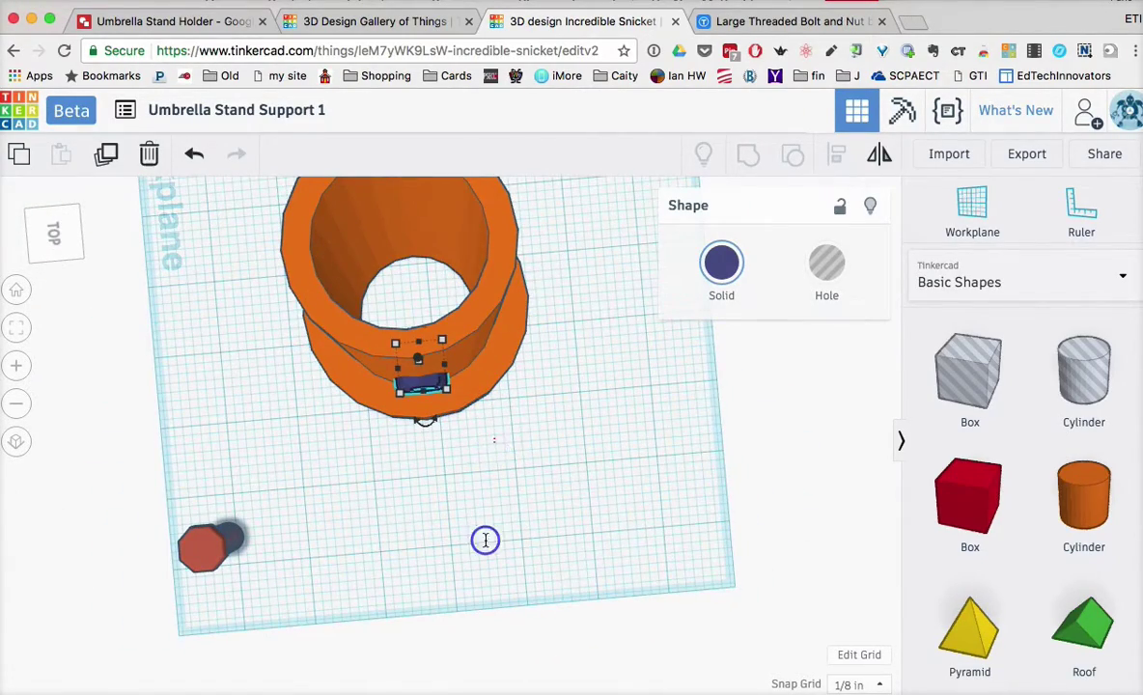
pyautogui.click(487, 483)
pyautogui.moveTo(558, 289); pyautogui.dragTo(564, 353, button='right')
pyautogui.moveTo(467, 462); pyautogui.dragTo(454, 442, button='right')
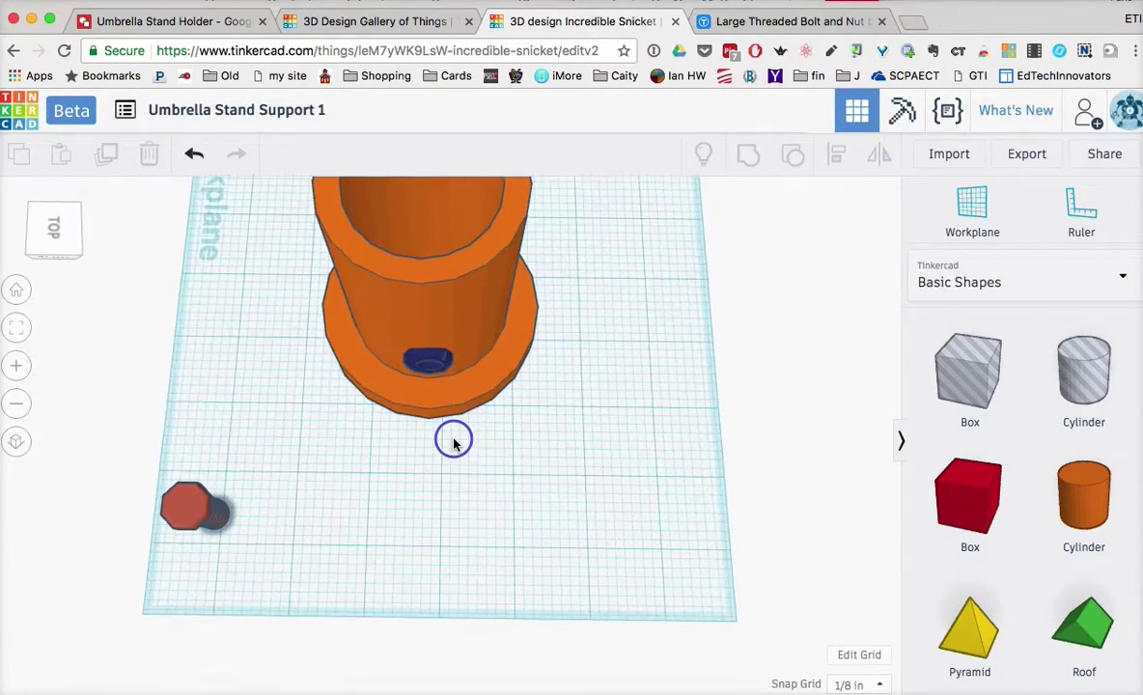
# Group the nut with the tube into one solid shape.
pyautogui.click(444, 359)
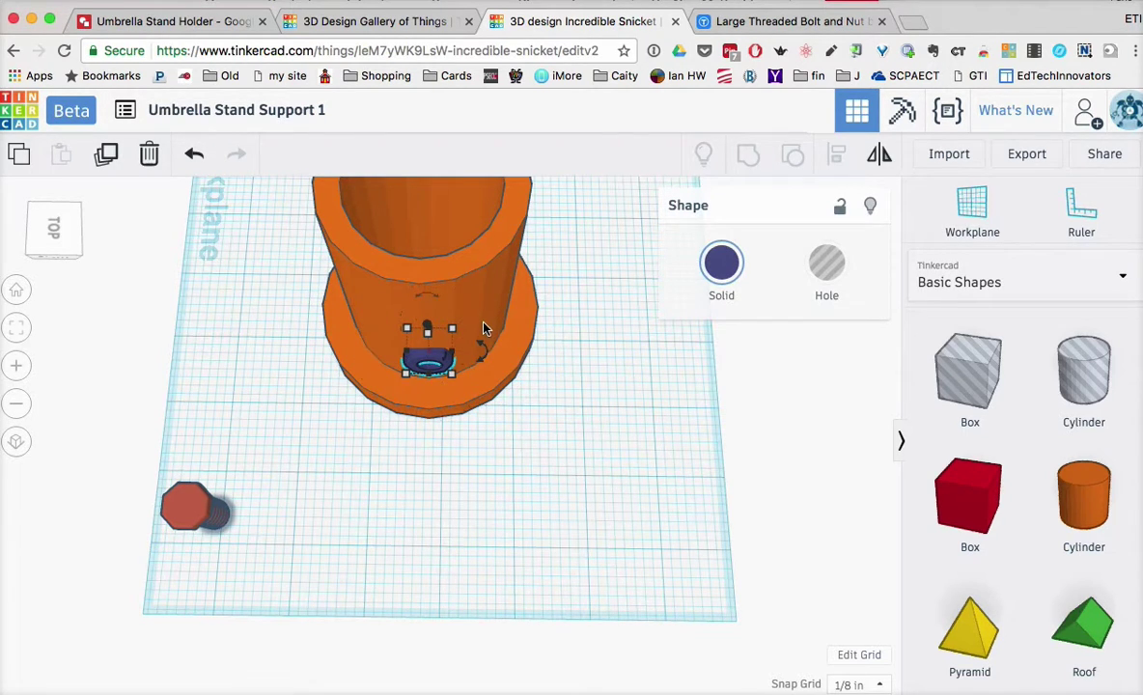
pyautogui.click(538, 346)
pyautogui.keyDown('shift'); pyautogui.click(518, 340); pyautogui.keyUp('shift')
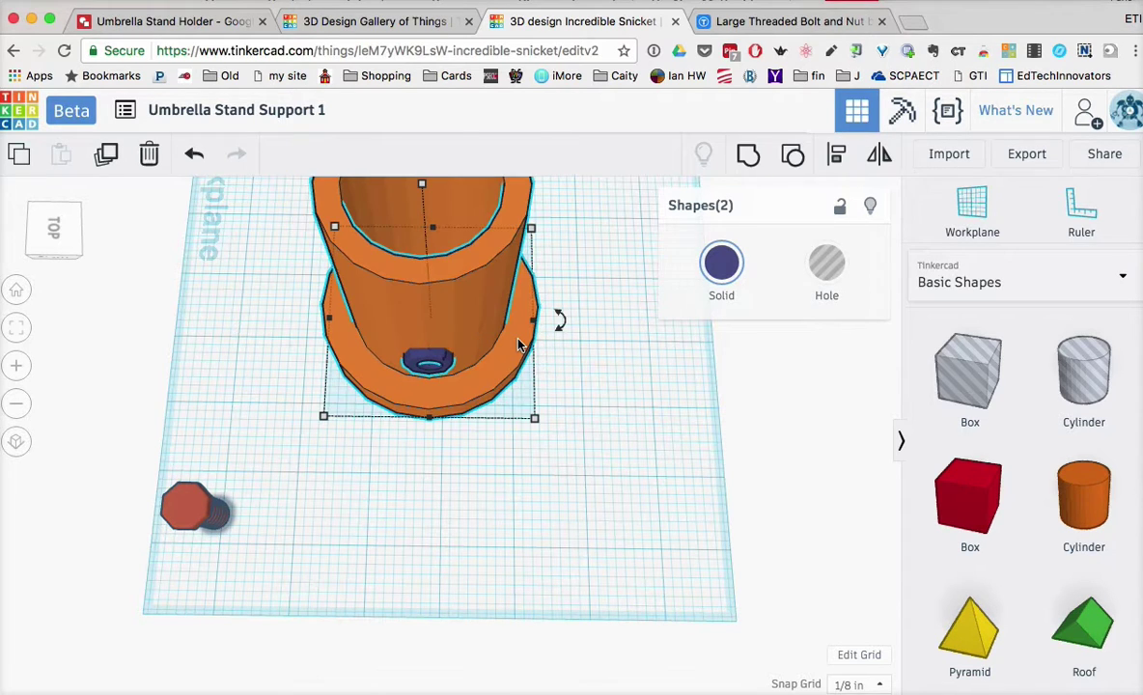
pyautogui.click(748, 155)
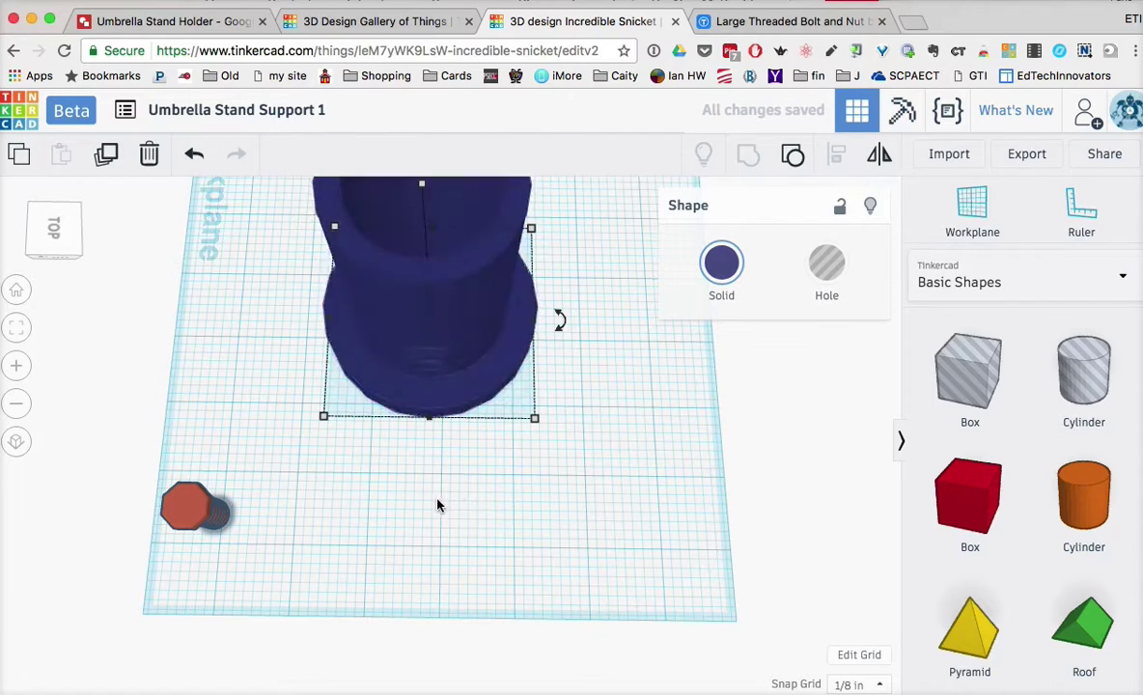
# Move the bolt from the corner of the workplane to the tube, in line with the nut in its side opening.
pyautogui.moveTo(191, 511); pyautogui.dragTo(425, 309)
pyautogui.moveTo(339, 425); pyautogui.dragTo(348, 473, button='right')
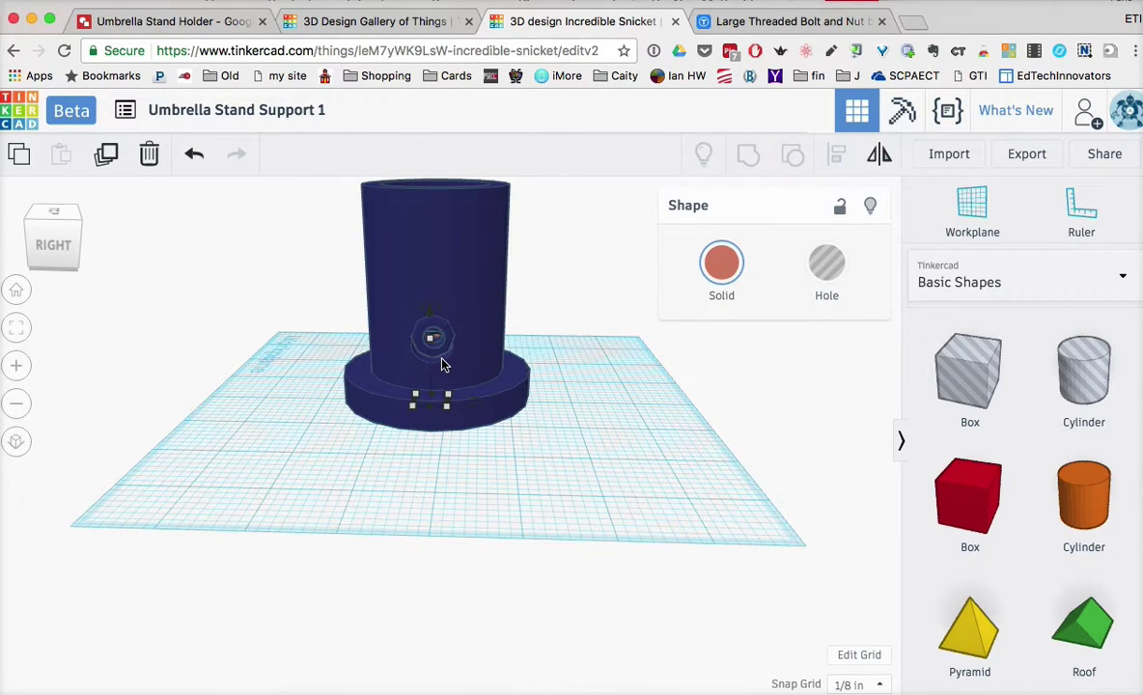
# Ungroup the combined shape back into separate tube and nut.
pyautogui.click(447, 347)
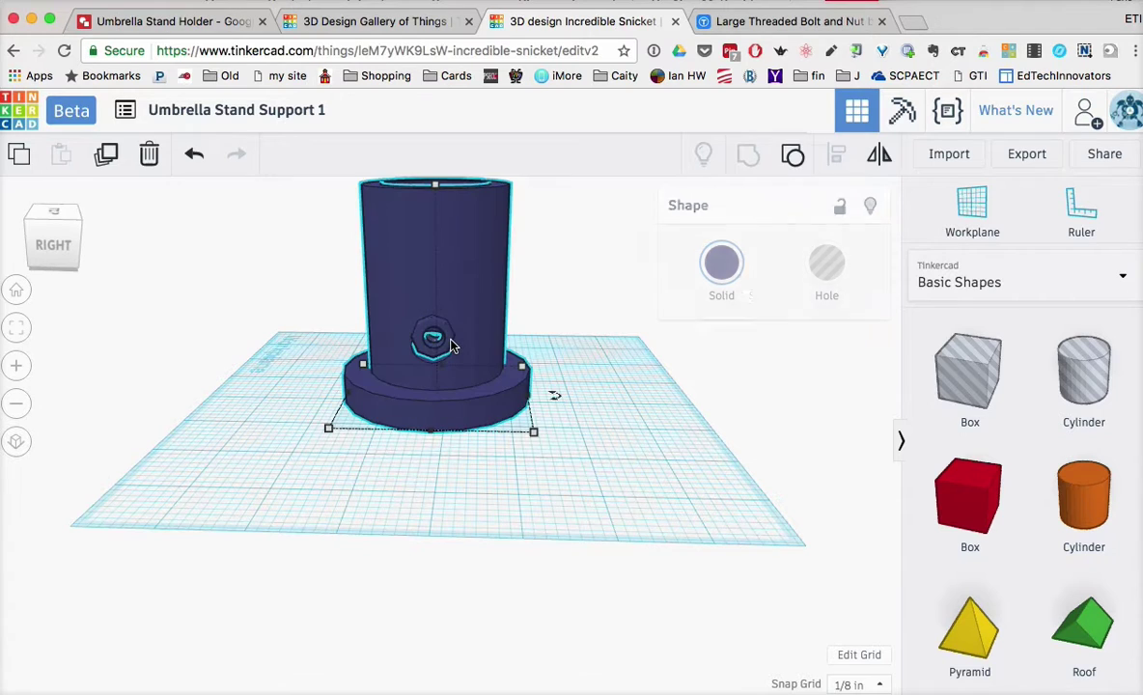
pyautogui.click(792, 155)
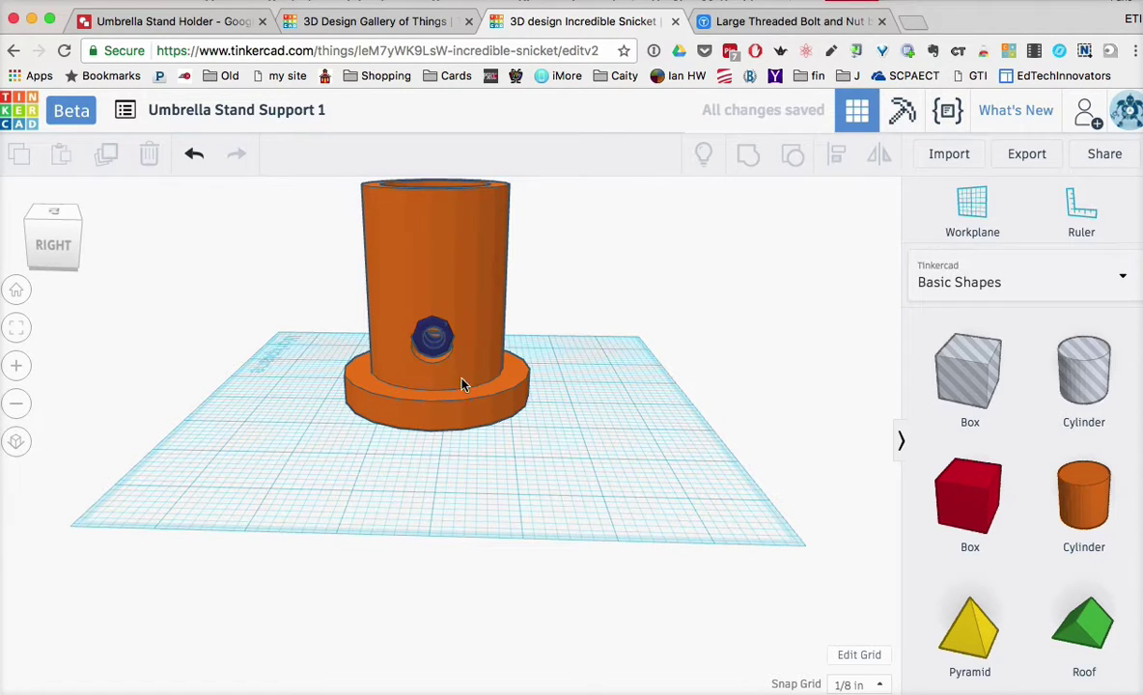
# Shift the nut slightly outward from the tube's side opening, keeping it centered sideways.
pyautogui.click(434, 347)
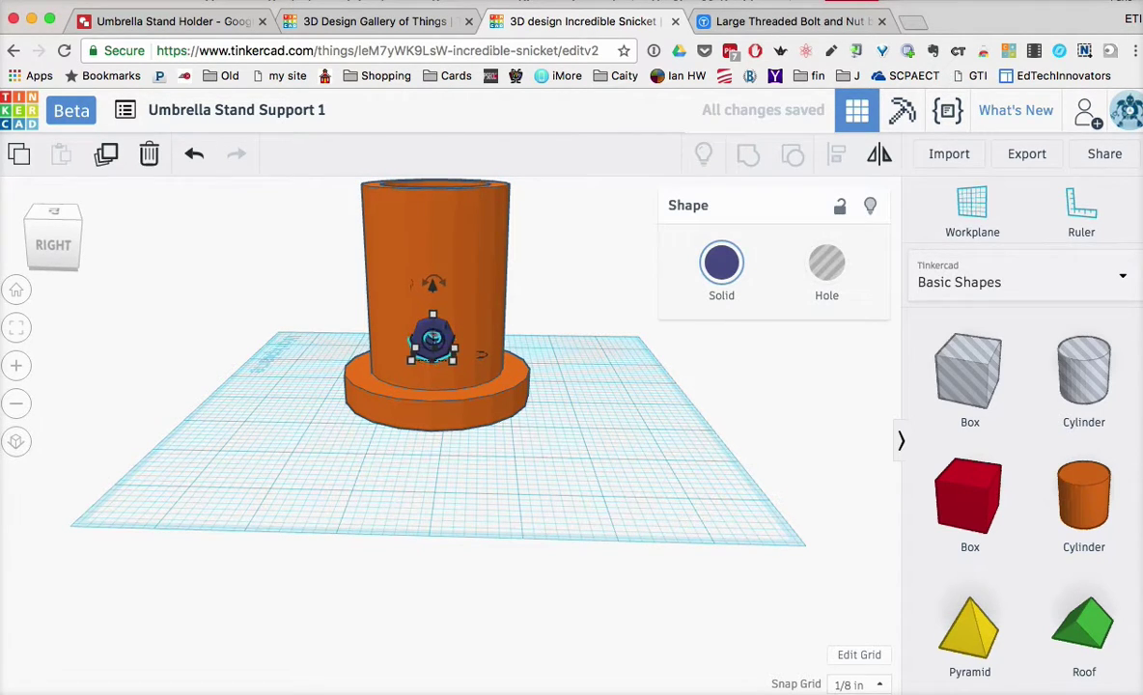
pyautogui.moveTo(432, 345); pyautogui.dragTo(431, 350)
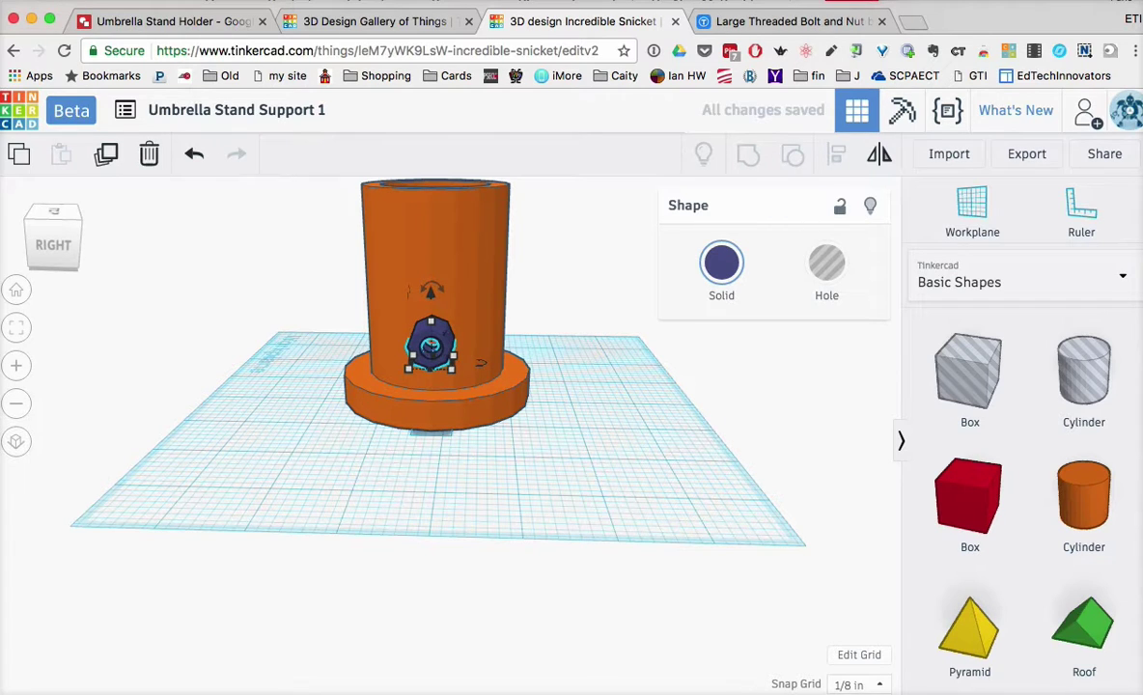
pyautogui.press('Left')
pyautogui.press('Right')
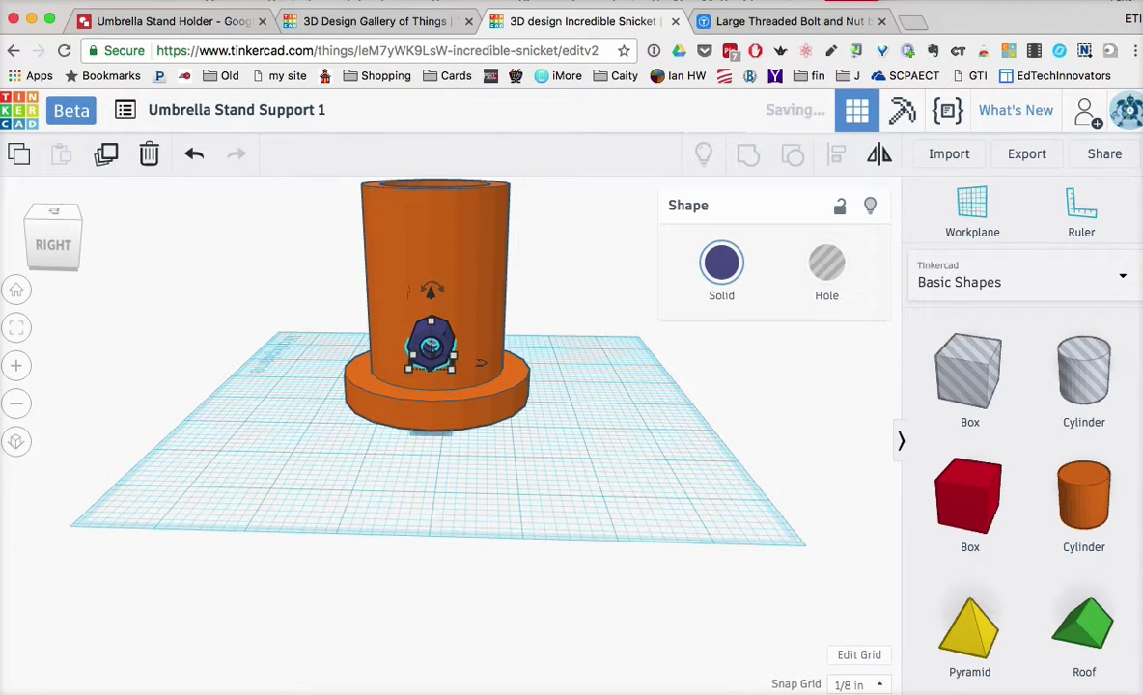